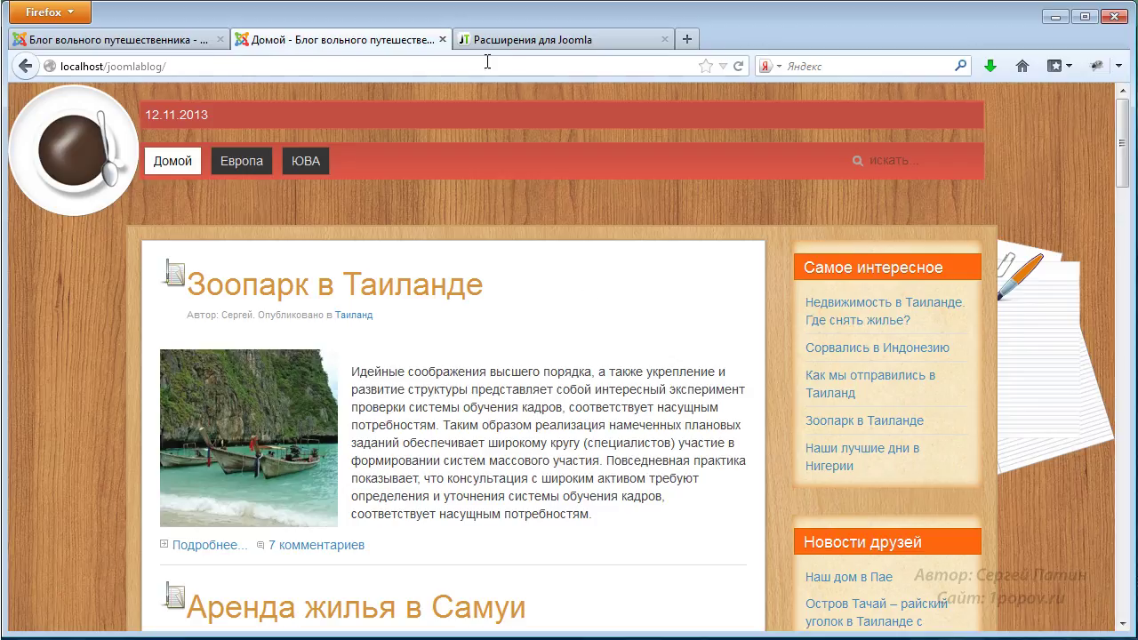
Step: Go through the JComments downloads on the JoomlaTune site and open the download section for the JComments Latest module
click(507, 40)
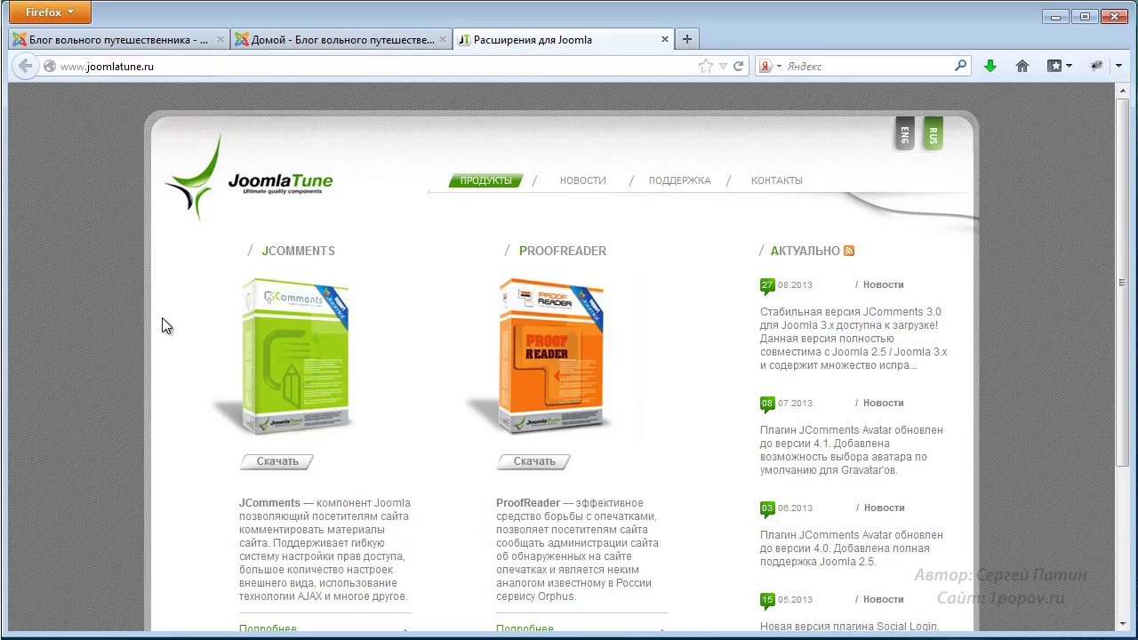
click(276, 464)
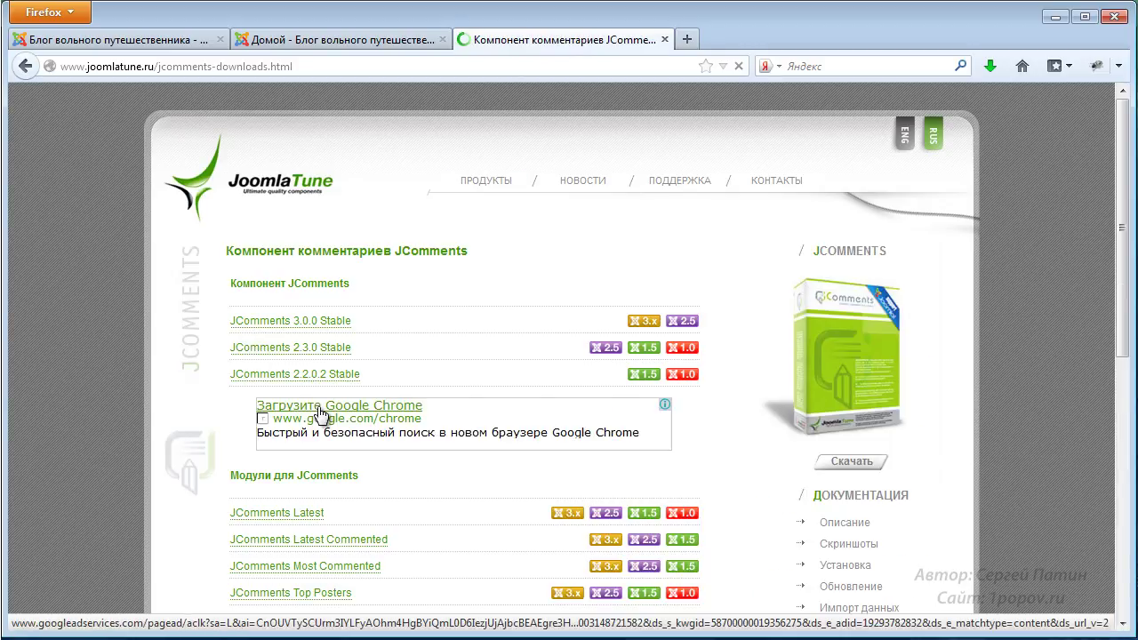
scroll(311, 417, down, 2)
scroll(307, 417, down, 2)
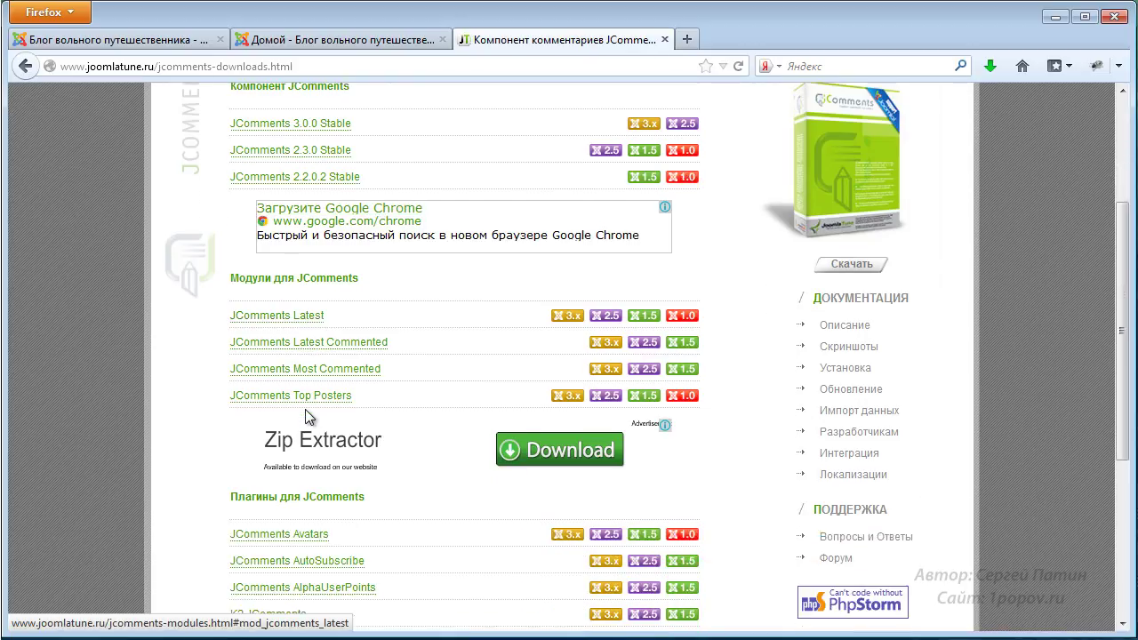
scroll(305, 414, down, 4)
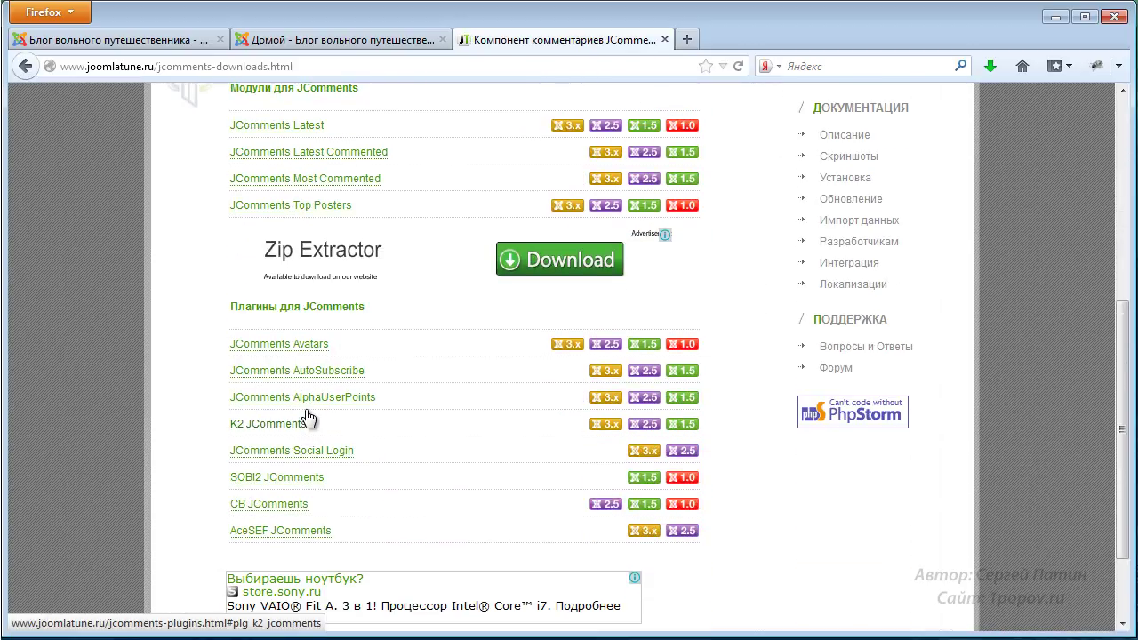
scroll(305, 416, up, 2)
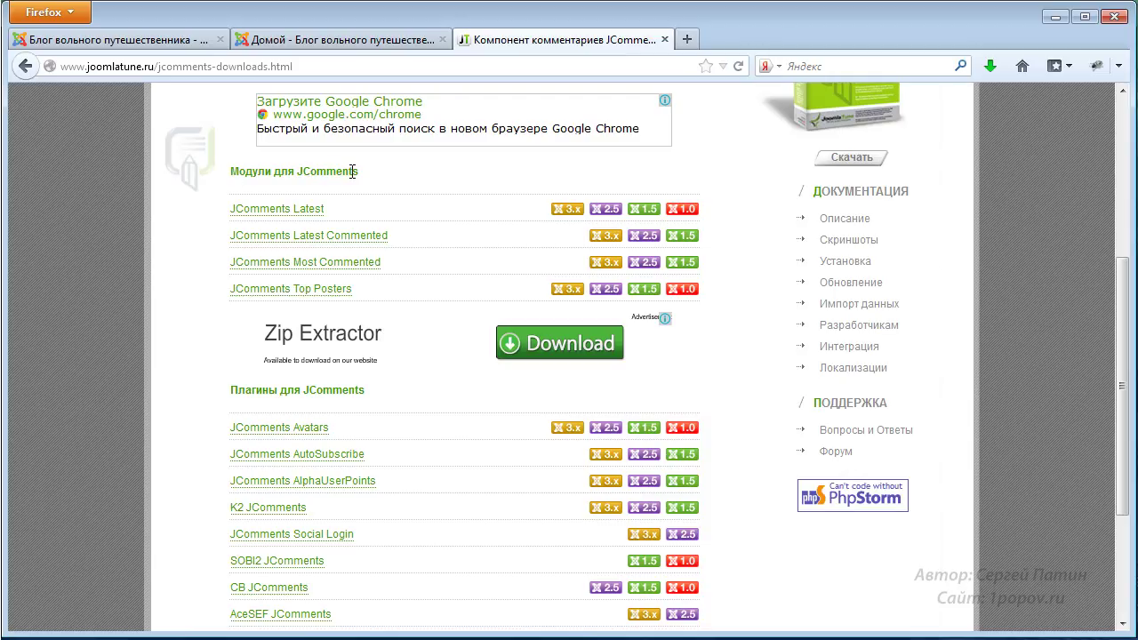
click(274, 211)
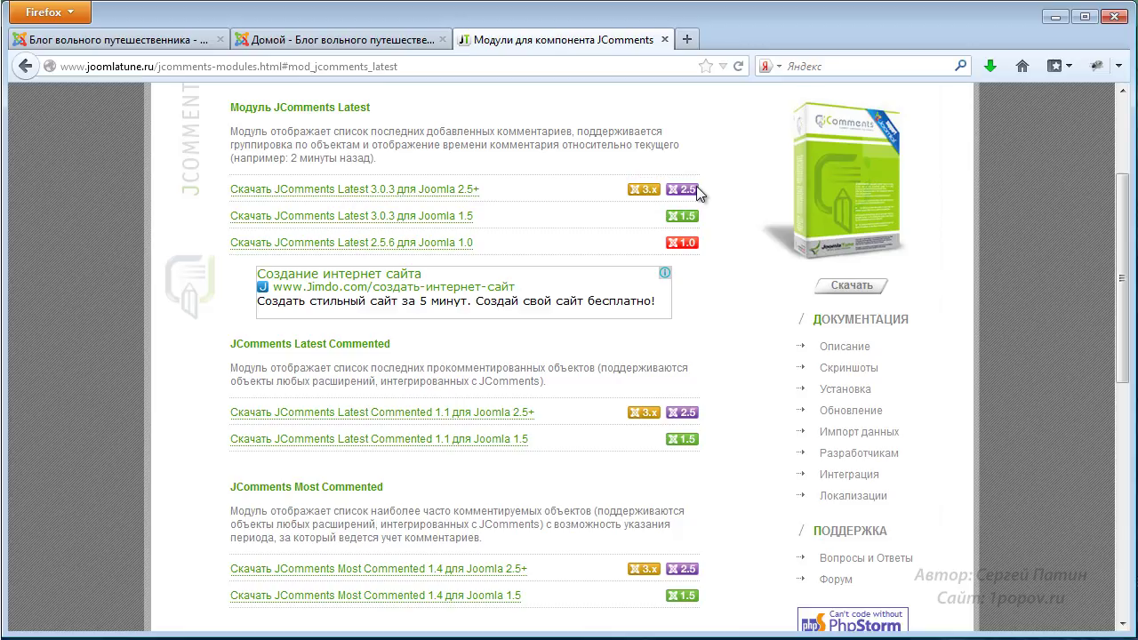
Step: Upload and install the package mod_jcomments_latest_j25_v3.0.3.zip from the desktop through the Joomla extension manager
click(1058, 17)
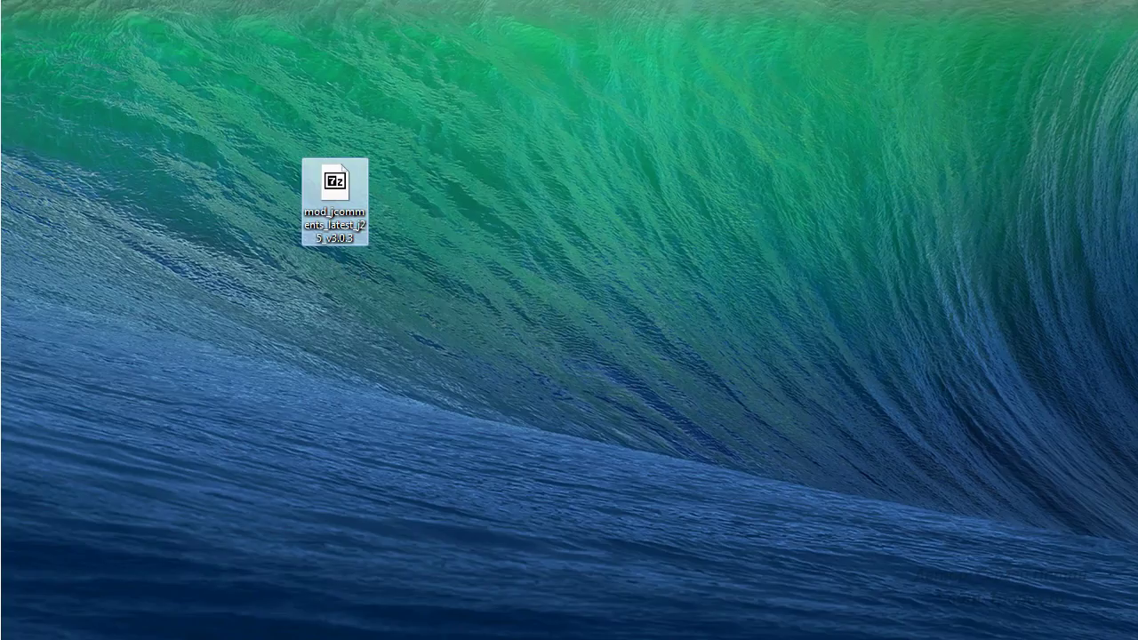
key(alt+Tab)
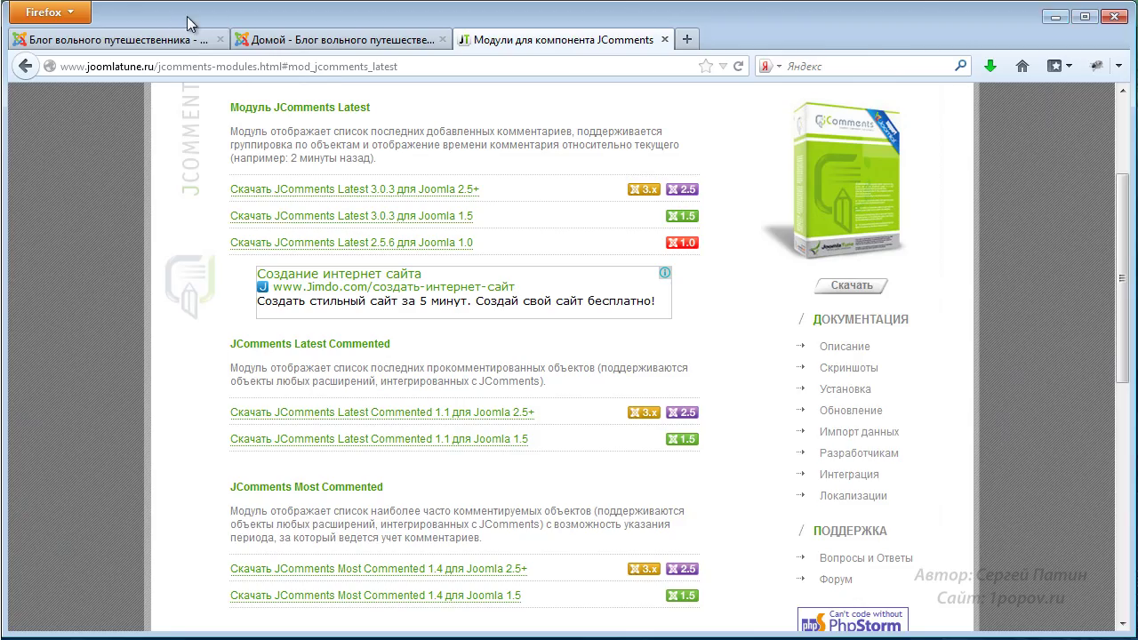
click(159, 44)
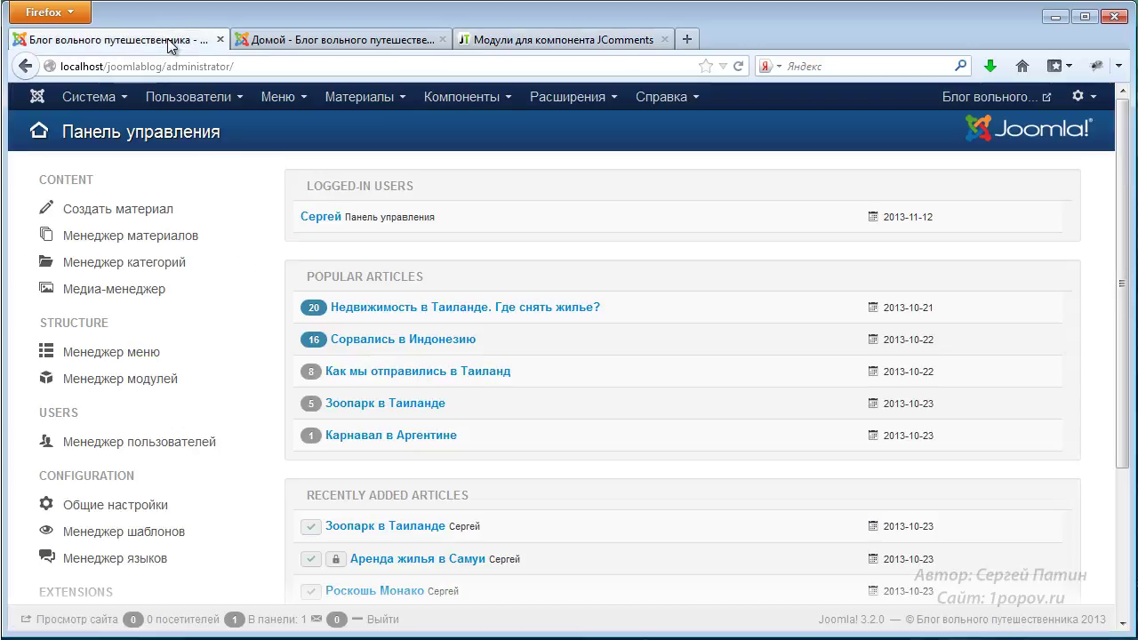
click(576, 98)
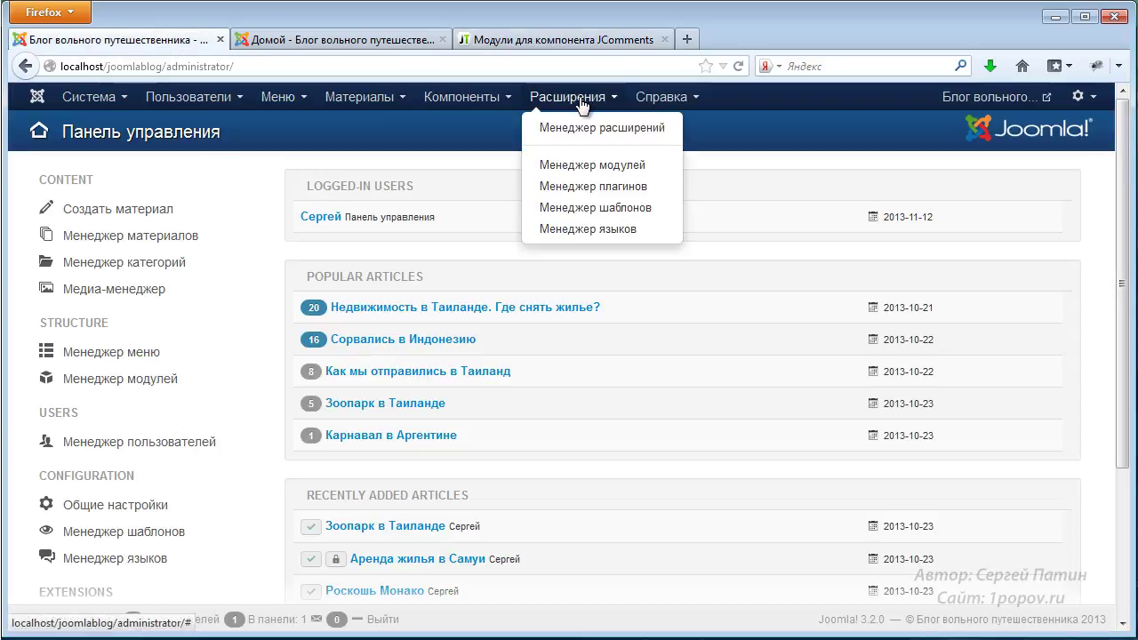
click(578, 129)
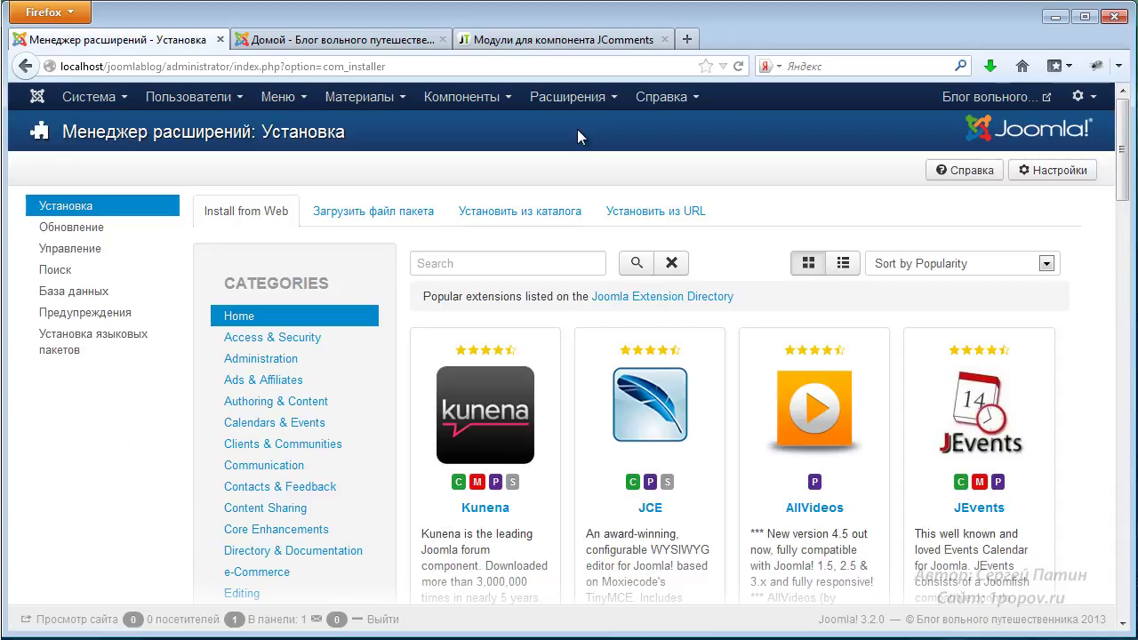
click(363, 214)
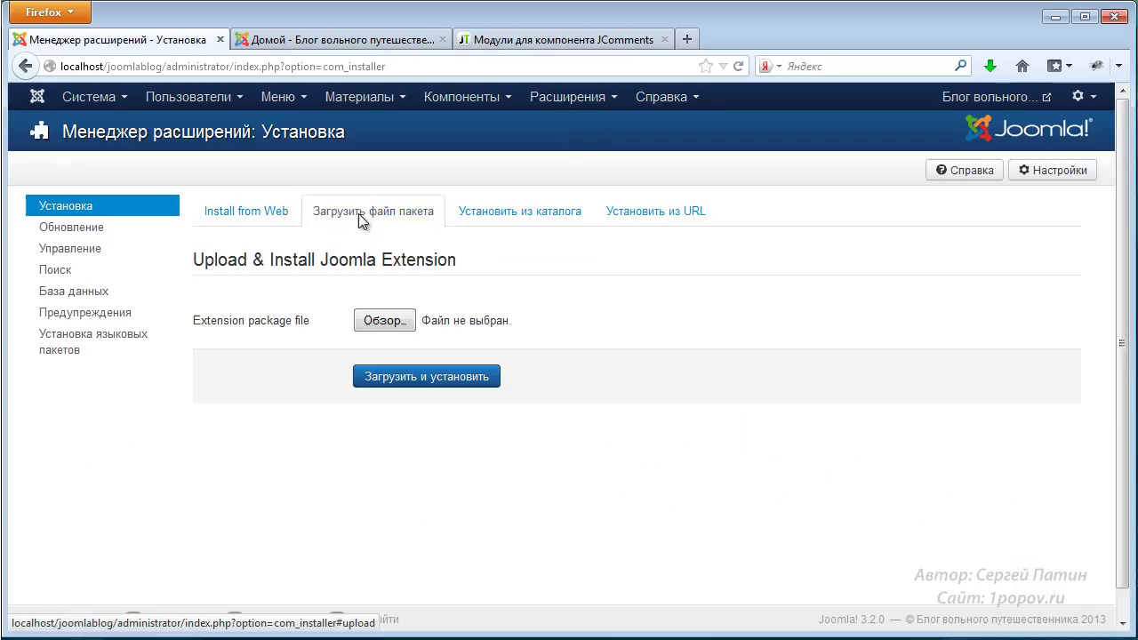
click(382, 321)
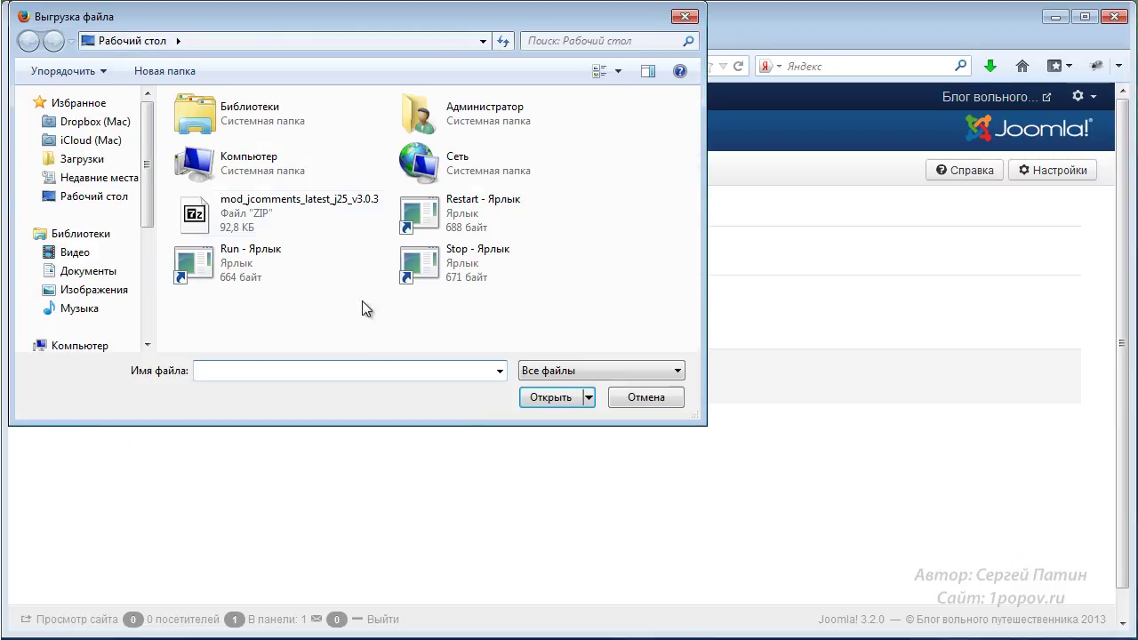
click(197, 221)
double_click(197, 221)
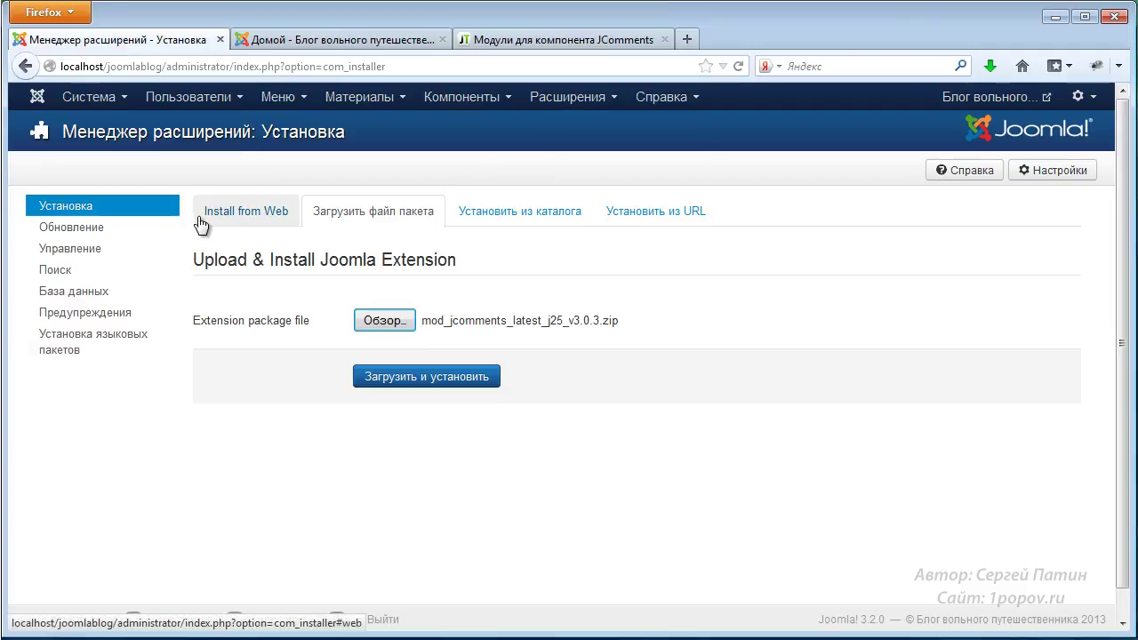
click(442, 381)
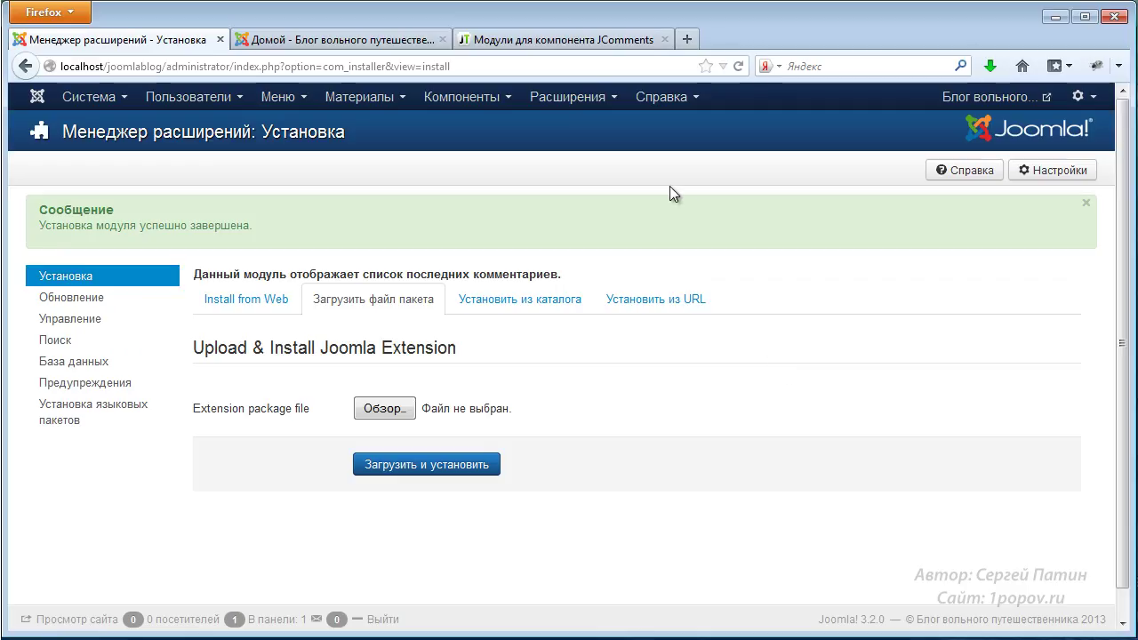
Step: Open the JComments Latest module from the module manager for editing and change its title to "Последние комментарии"
click(576, 105)
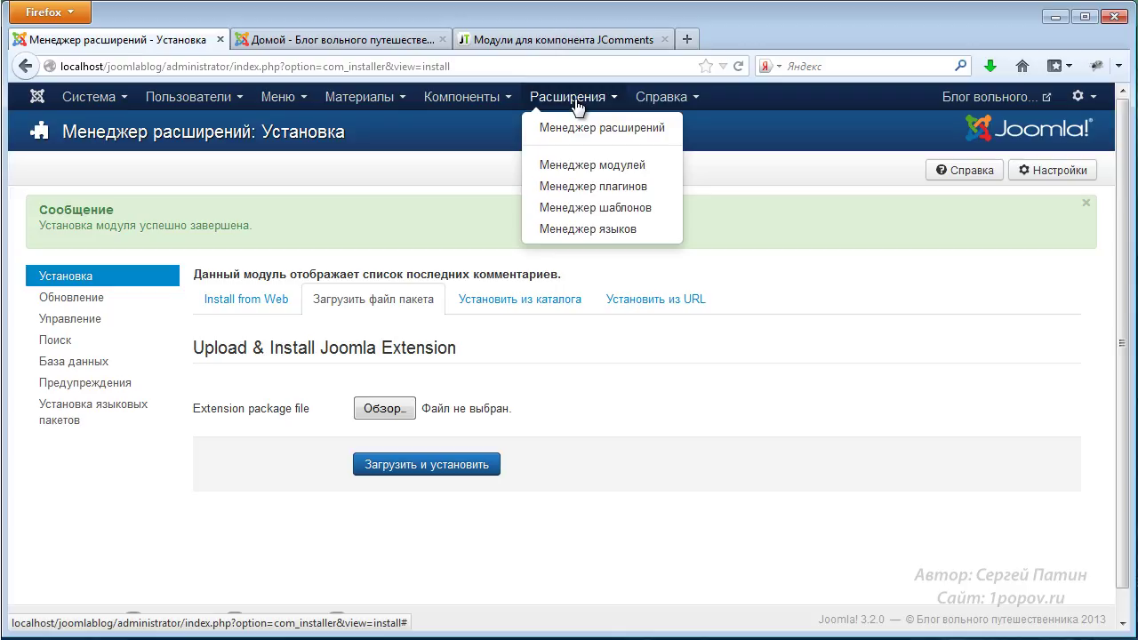
click(575, 164)
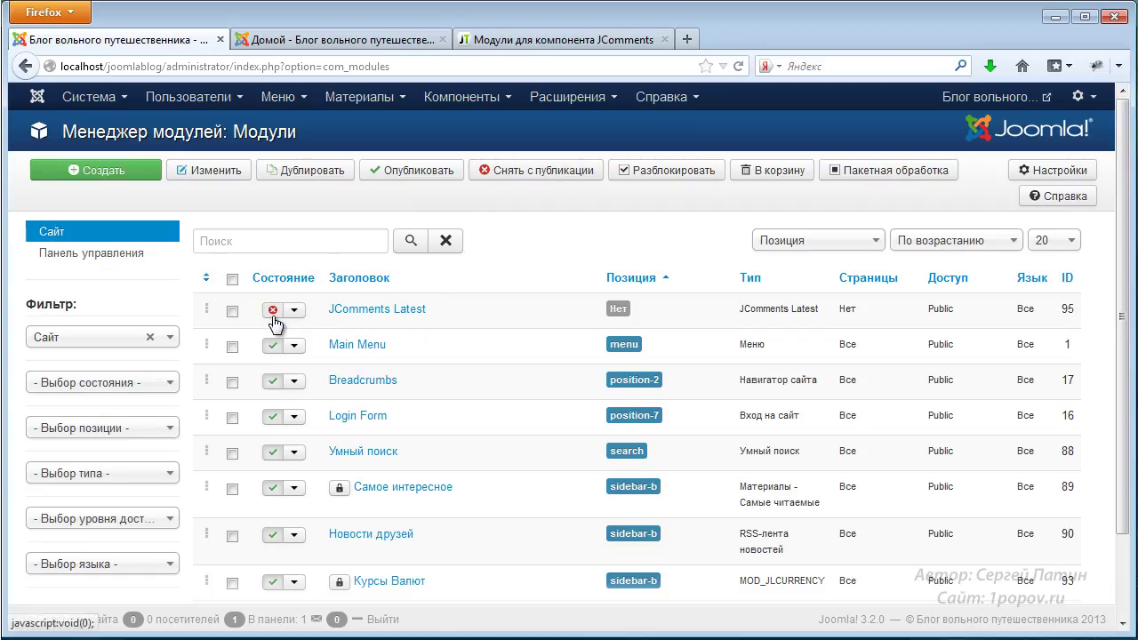
click(366, 313)
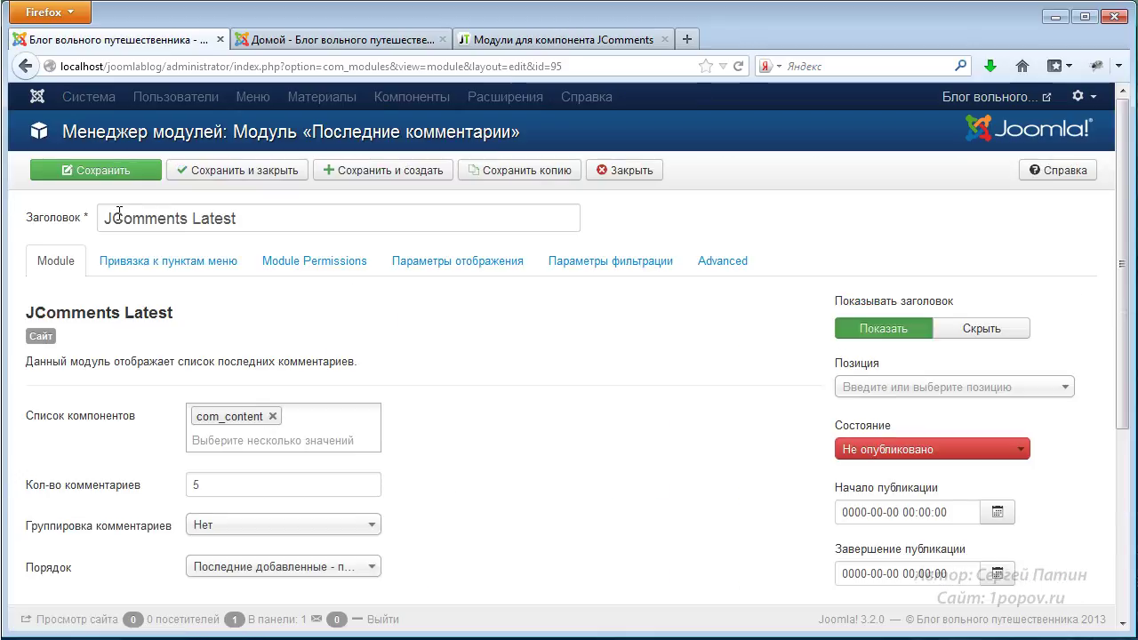
drag(108, 219, 327, 235)
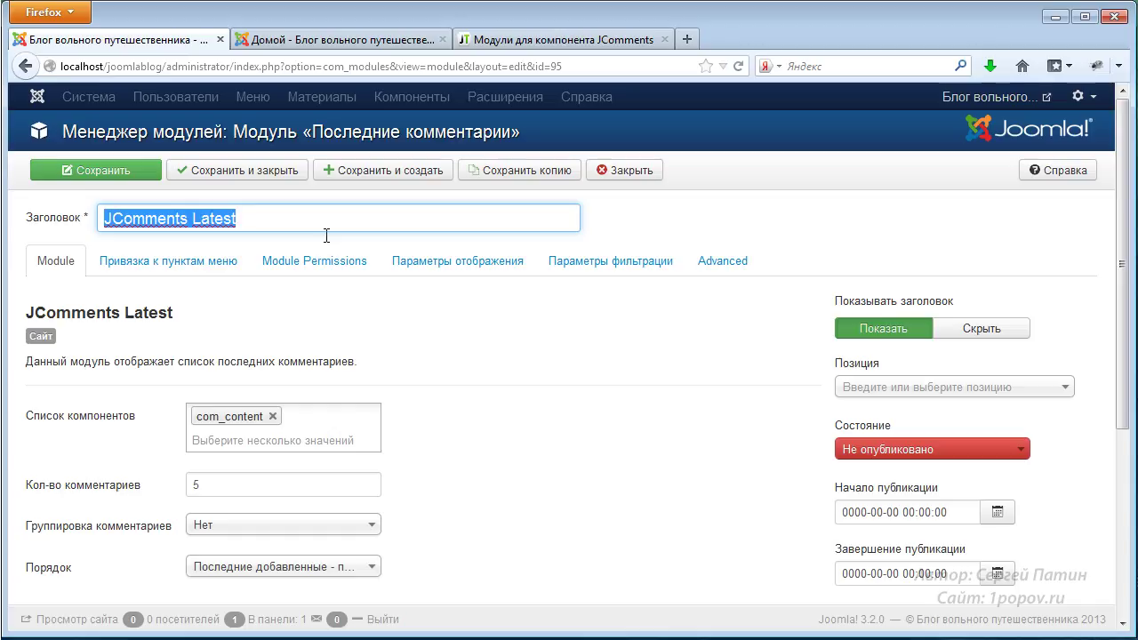
text(Последни)
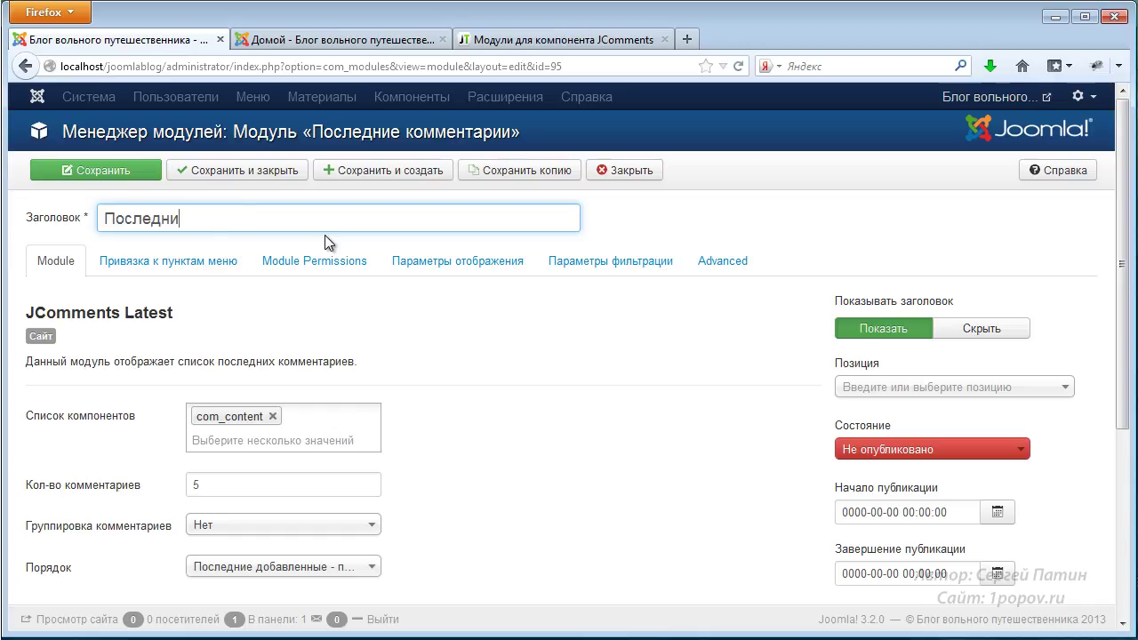
text(е комментарии)
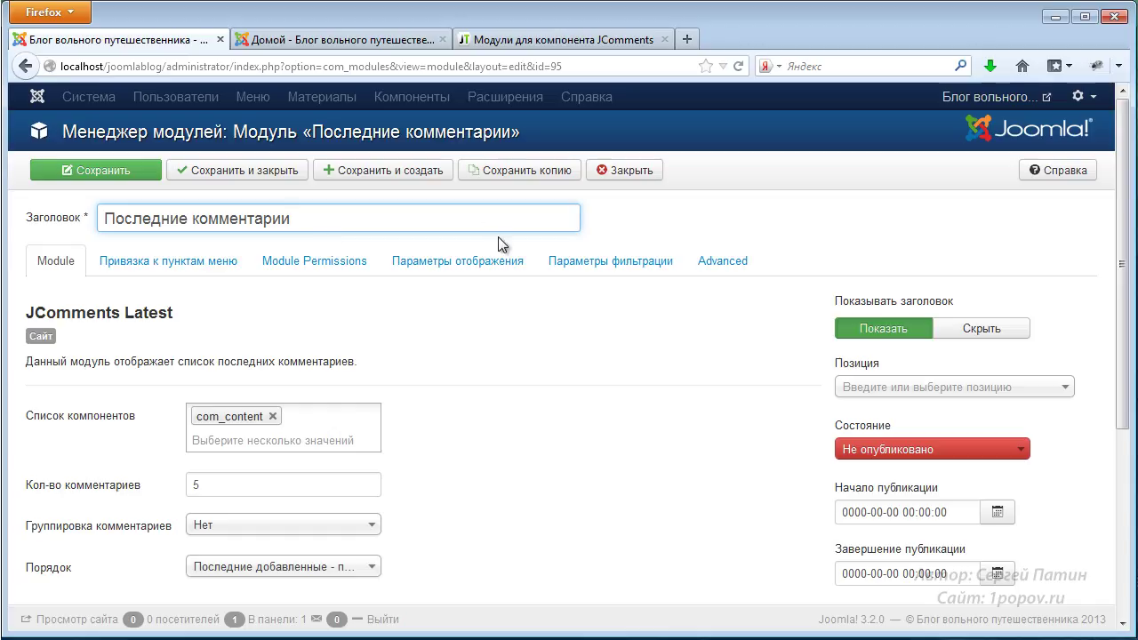
Step: Examine the module's basic settings, including the available options for comment grouping and sort order
scroll(499, 408, down, 5)
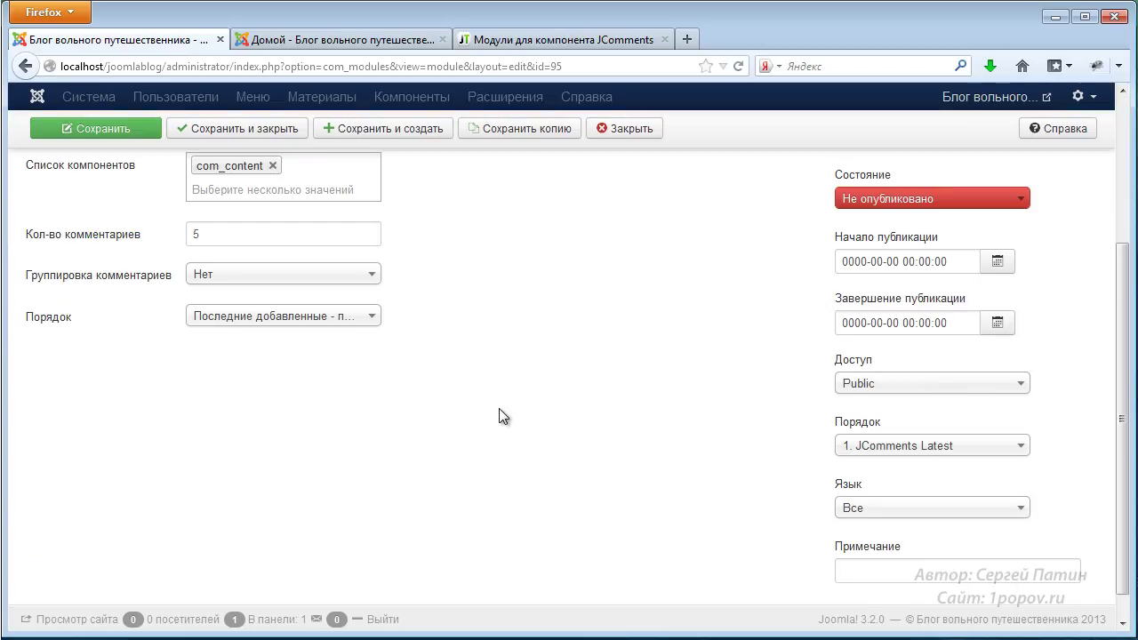
scroll(496, 408, up, 5)
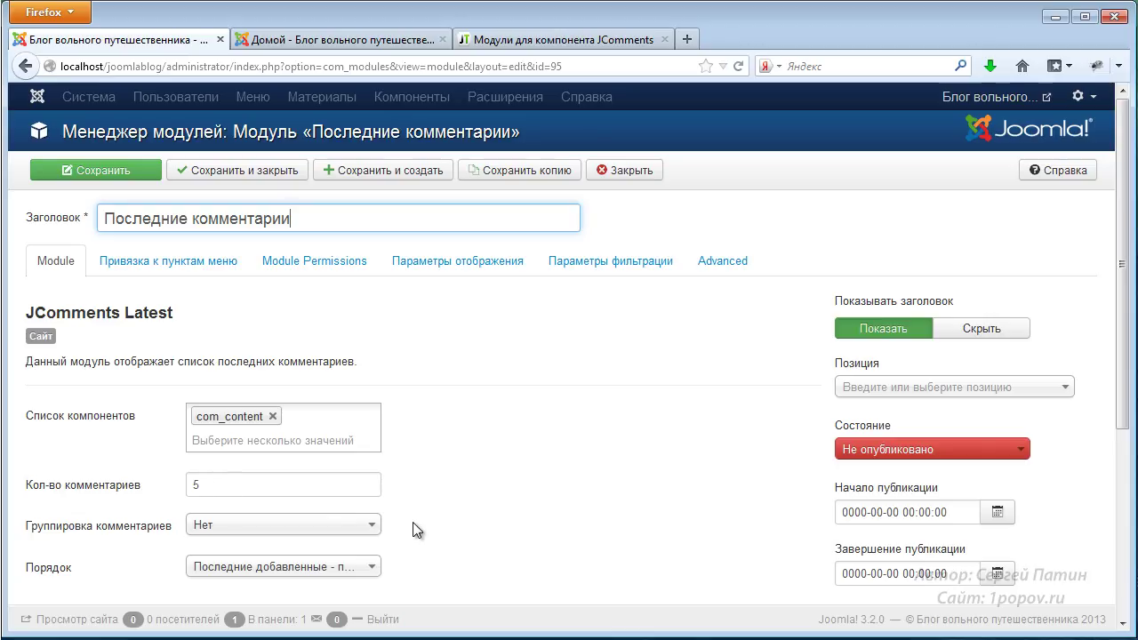
scroll(417, 525, down, 3)
click(305, 376)
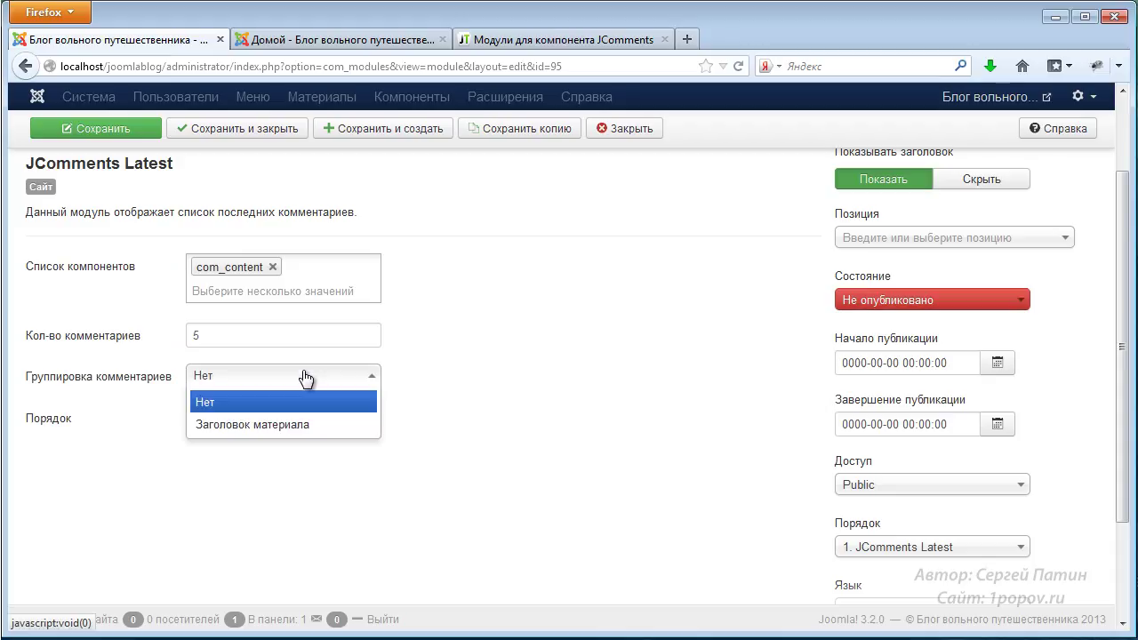
click(465, 396)
click(302, 424)
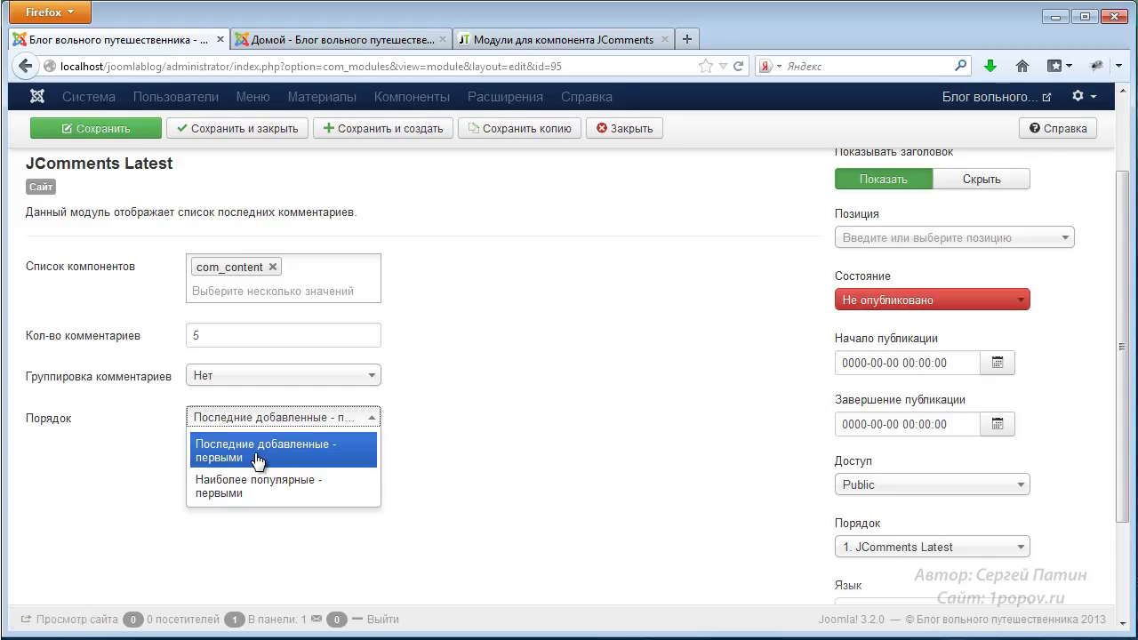
click(586, 417)
scroll(584, 417, up, 3)
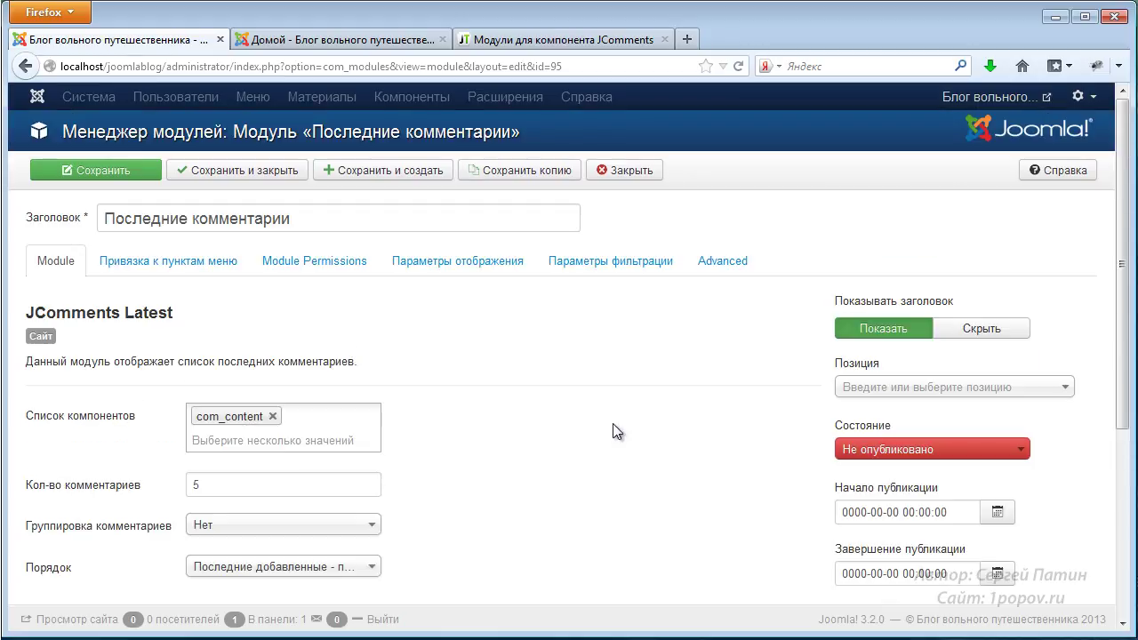
Step: Assign the module to the position Sidebar B [sidebar-b], set its state to "Опубликовано", and save it
click(1067, 389)
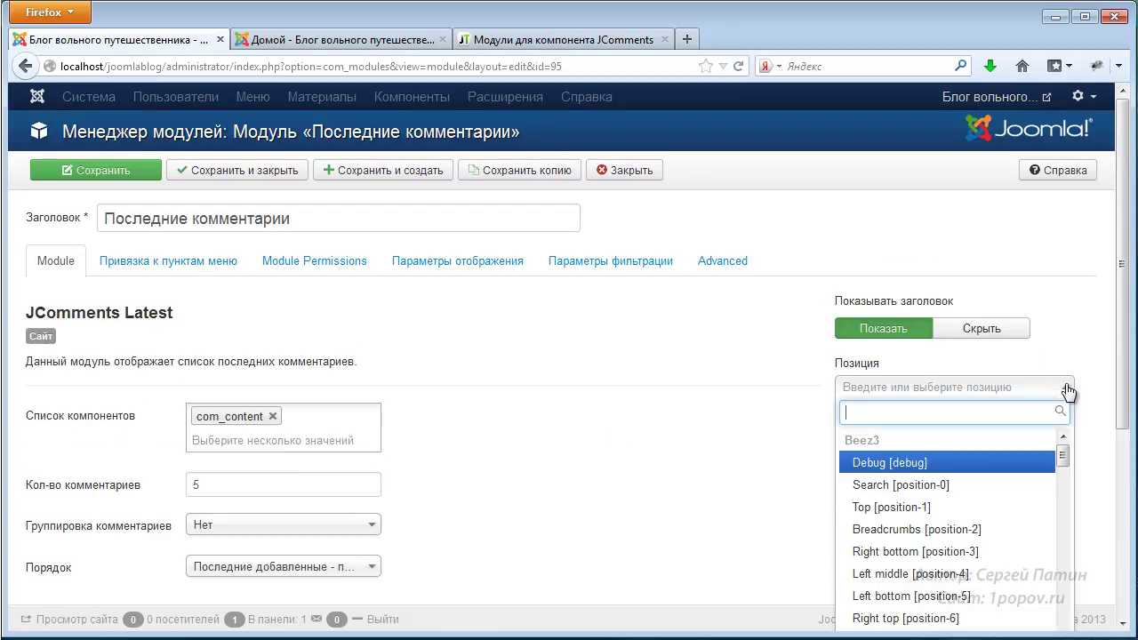
drag(1062, 455, 1053, 545)
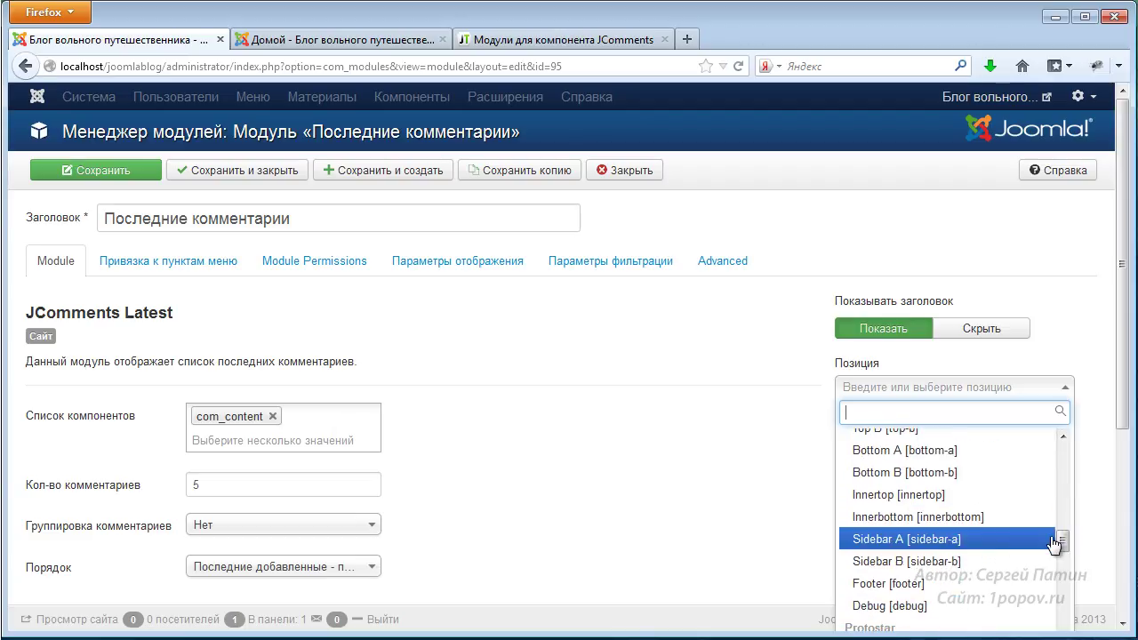
click(929, 561)
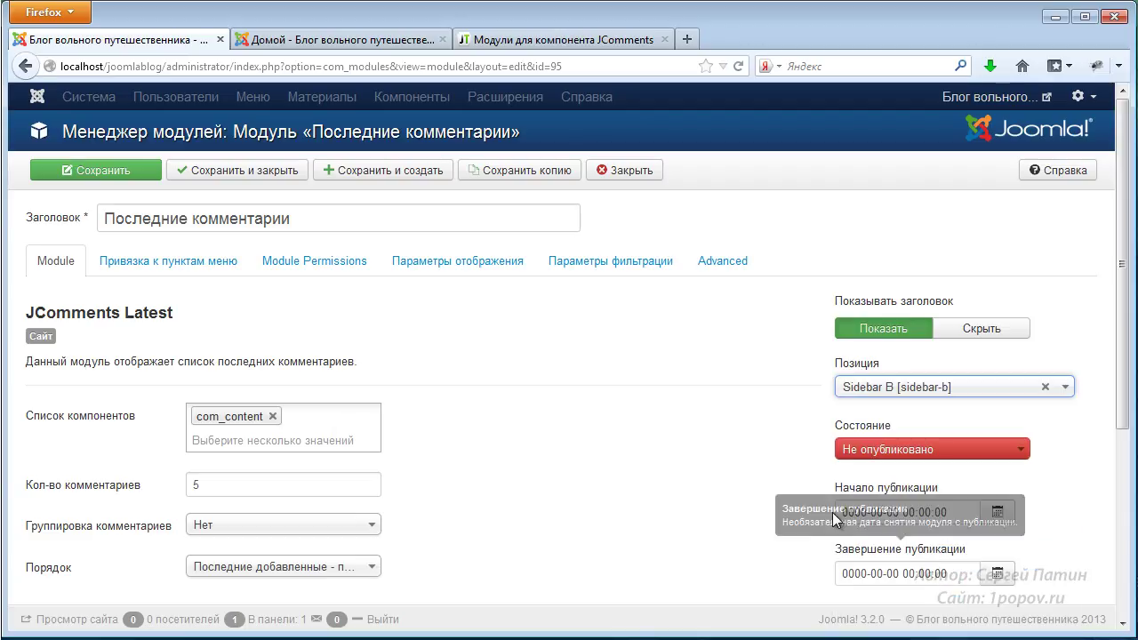
click(1012, 450)
click(894, 472)
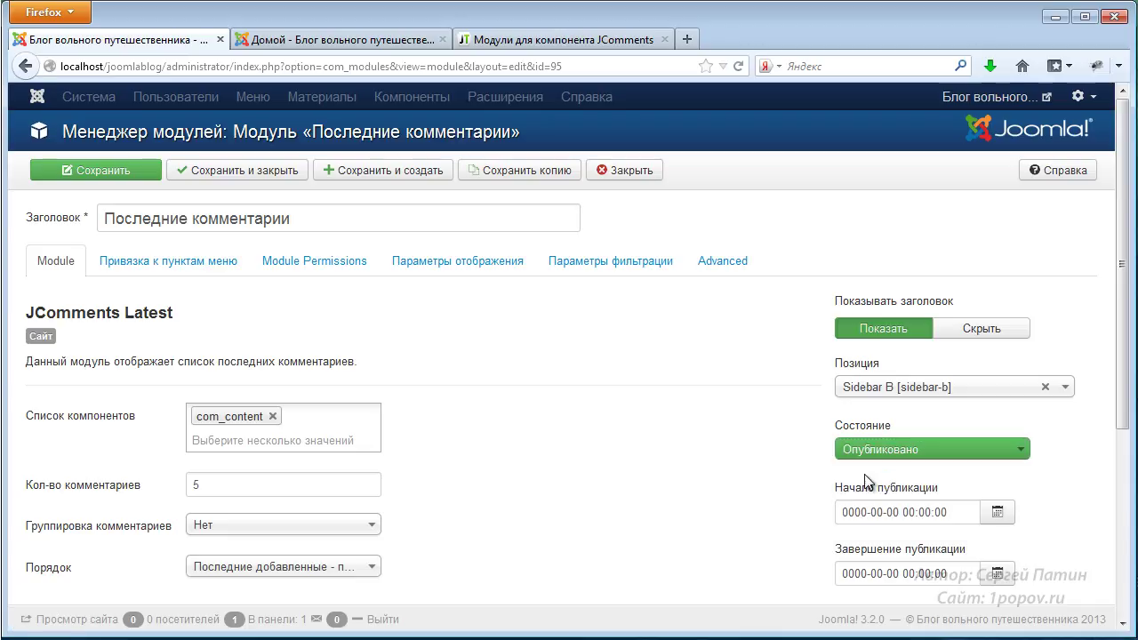
drag(1126, 409, 1119, 354)
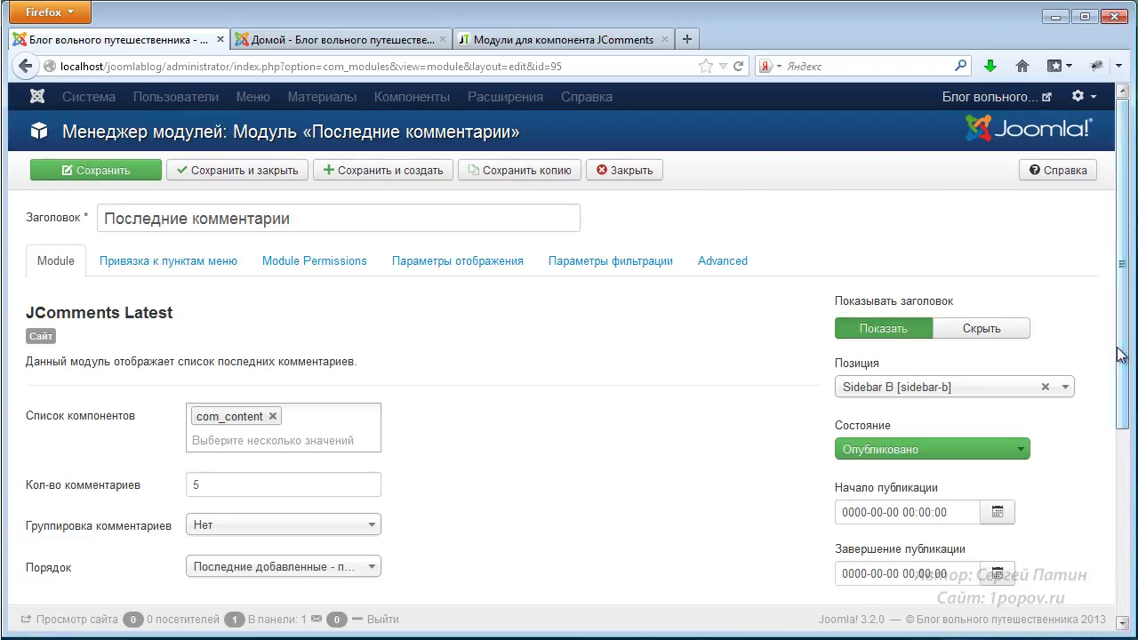
click(109, 177)
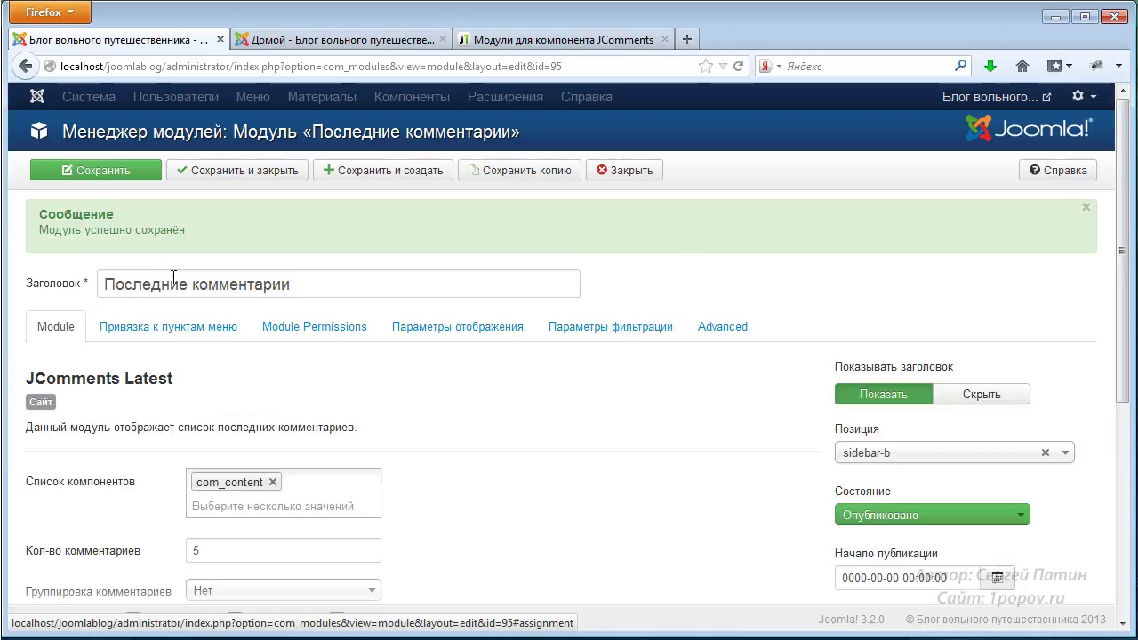
Step: Set the module's menu assignment to "На всех страницах" and save the module
click(140, 329)
click(245, 377)
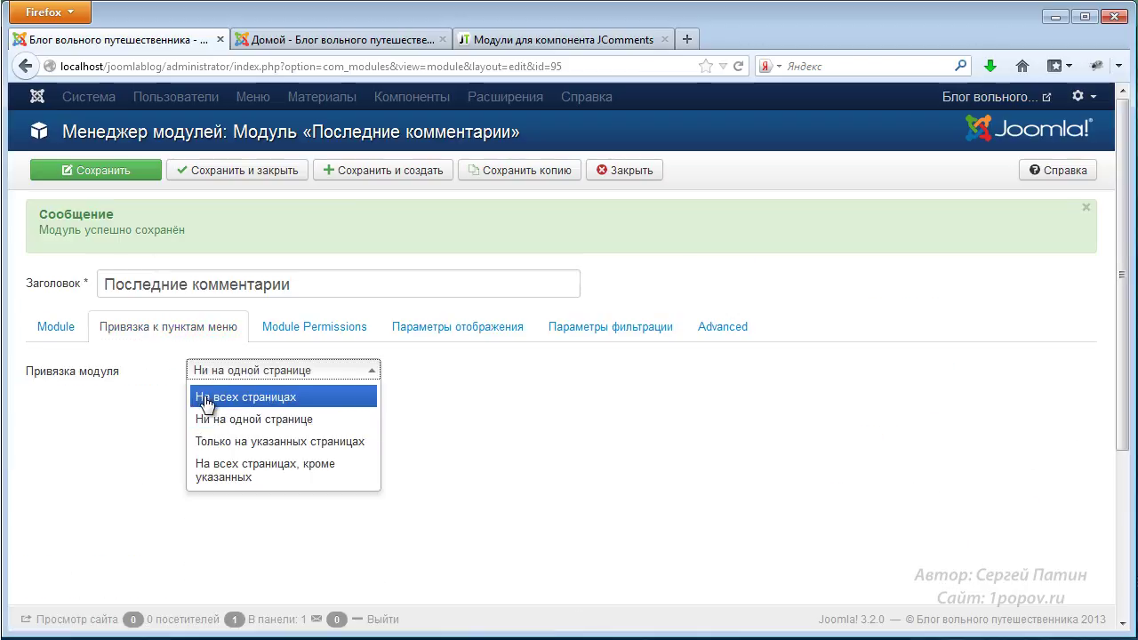
click(279, 400)
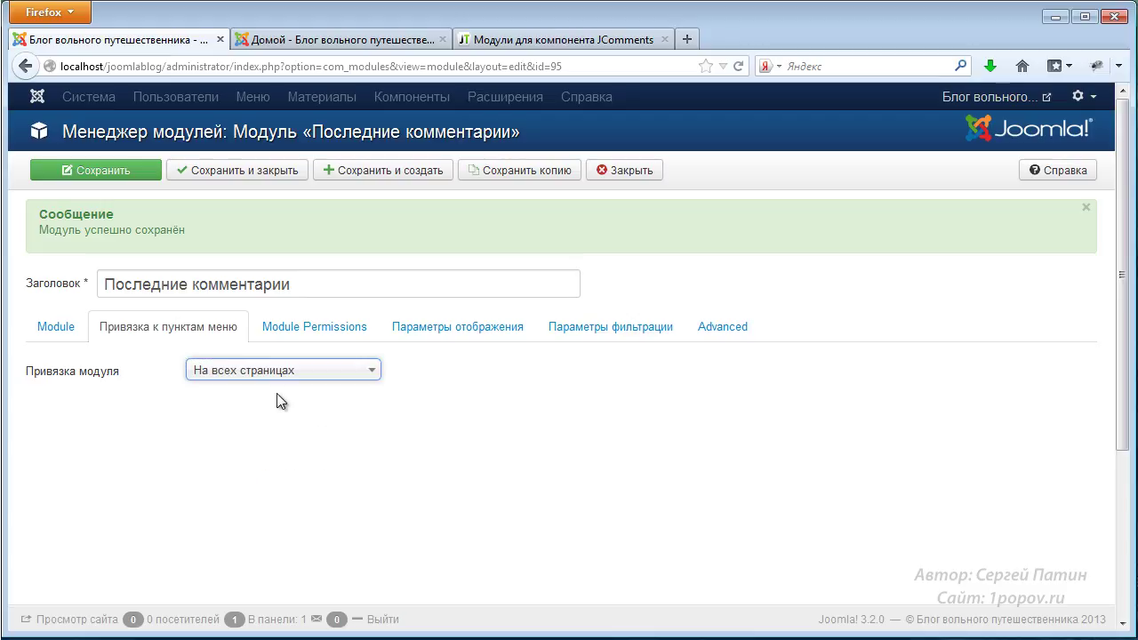
click(98, 177)
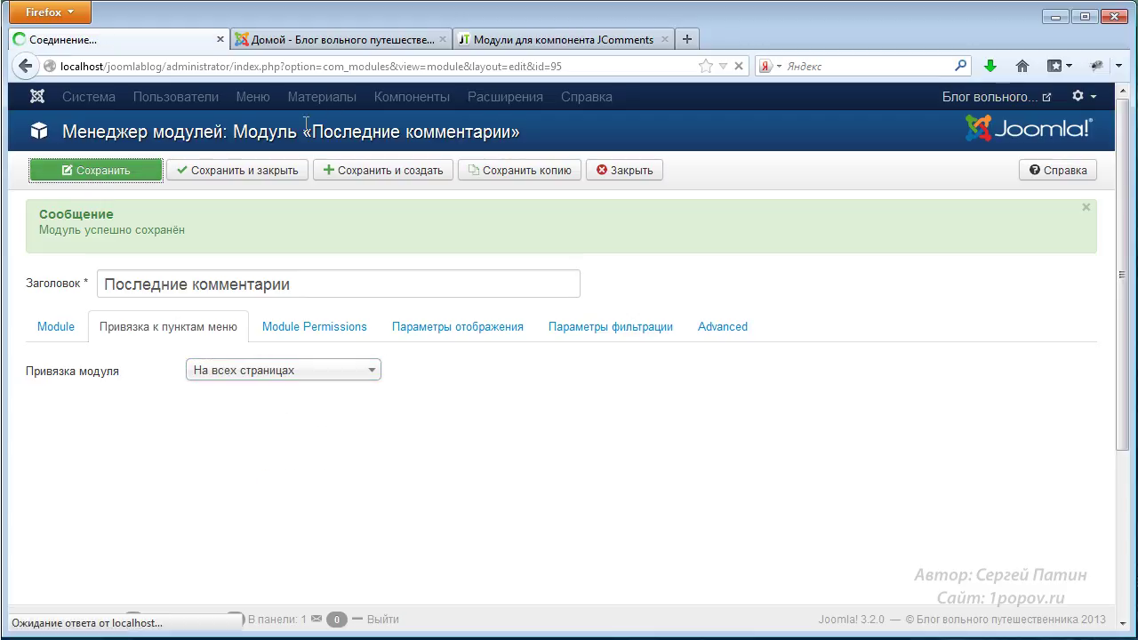
Step: Reload the blog's home page and check how the "Последние комментарии" module looks in the sidebar
click(334, 41)
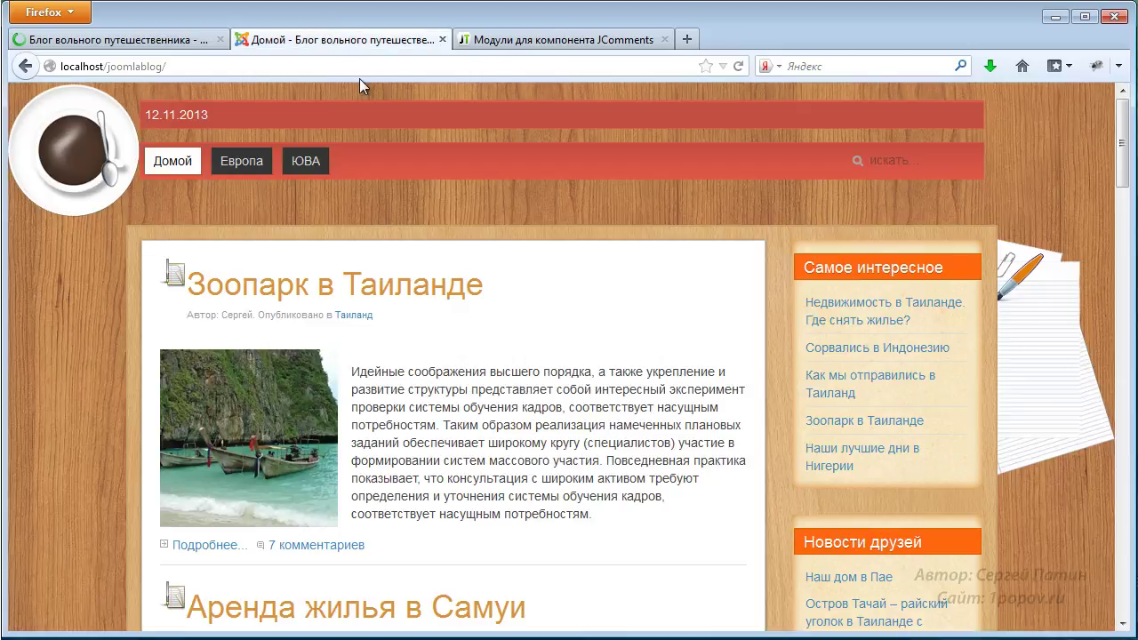
key(F5)
mouse_move(1118, 165)
mouse_down()
mouse_move(1105, 366)
mouse_move(1125, 398)
mouse_move(1129, 443)
mouse_move(1125, 379)
mouse_move(1125, 427)
mouse_up()
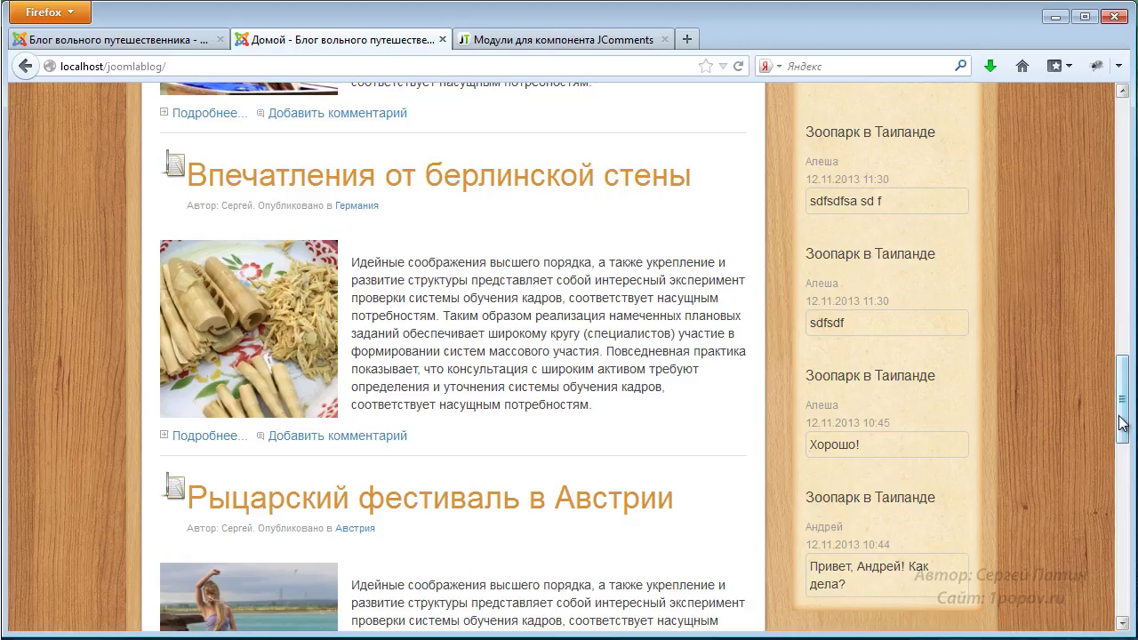
drag(1122, 425, 1128, 384)
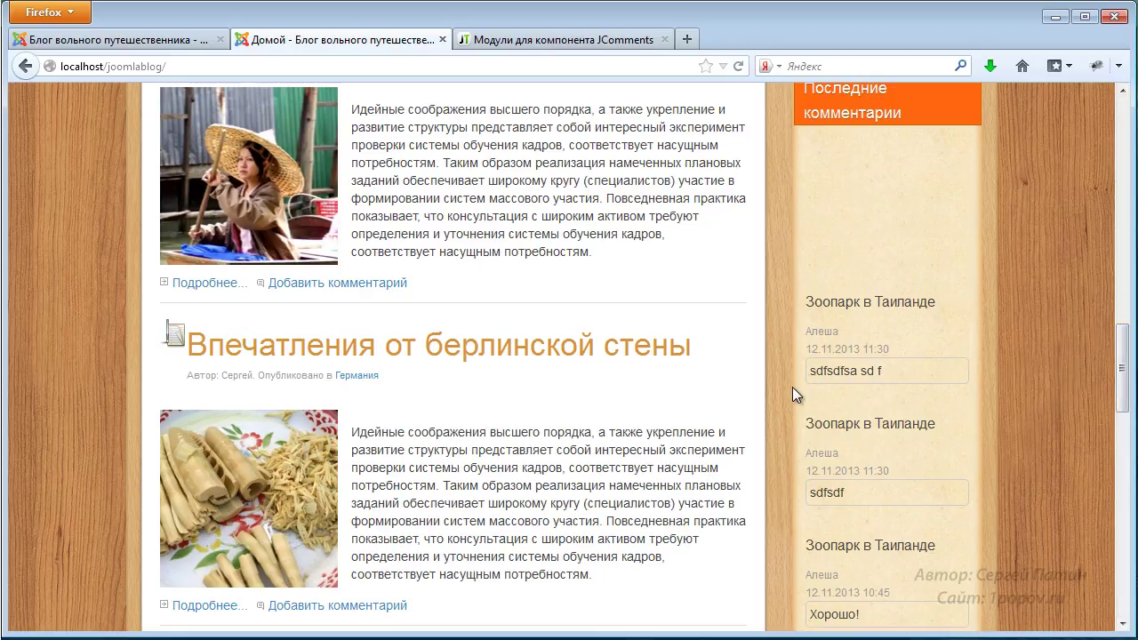
Step: In the module's display settings, set "Тема комментария" and "Дата комментария" to "Скрыть", and save the module
click(159, 34)
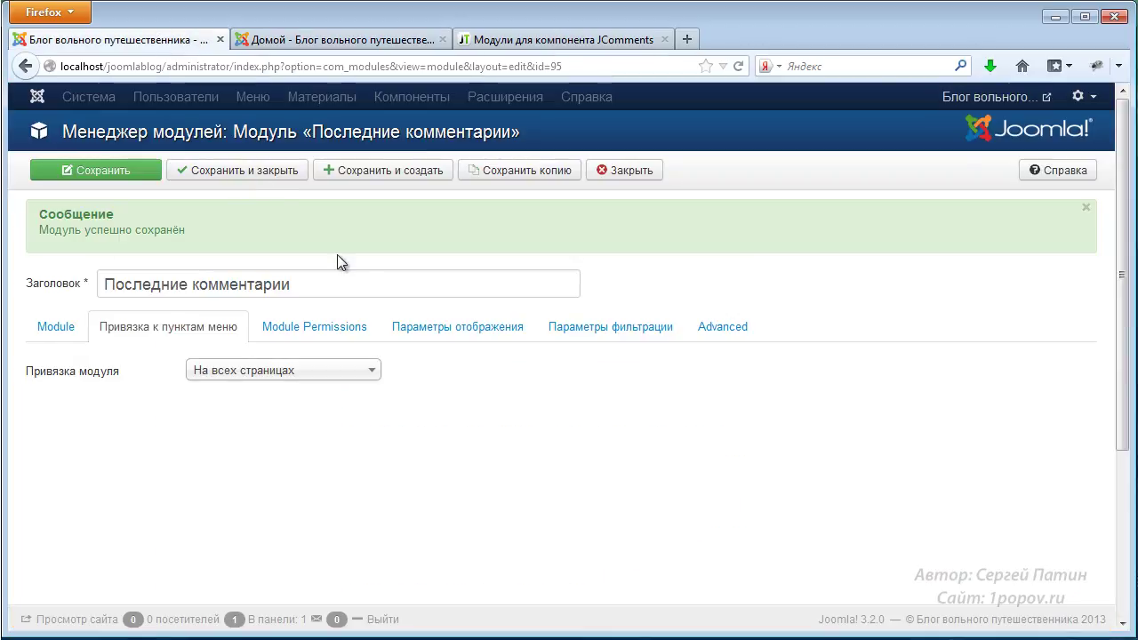
click(437, 327)
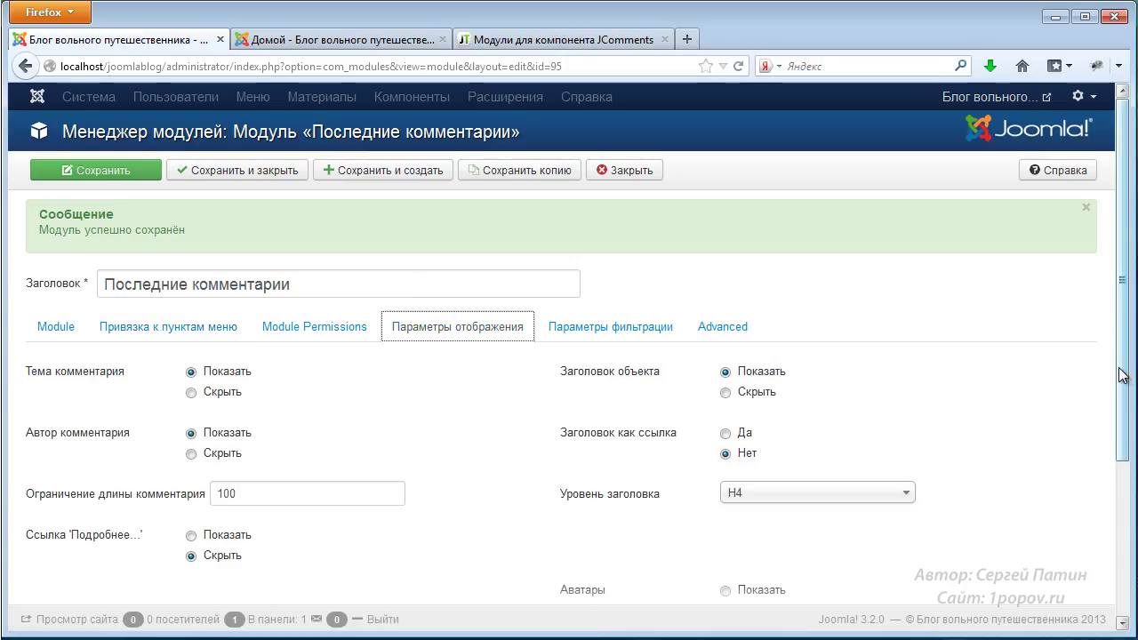
drag(1125, 374, 1125, 428)
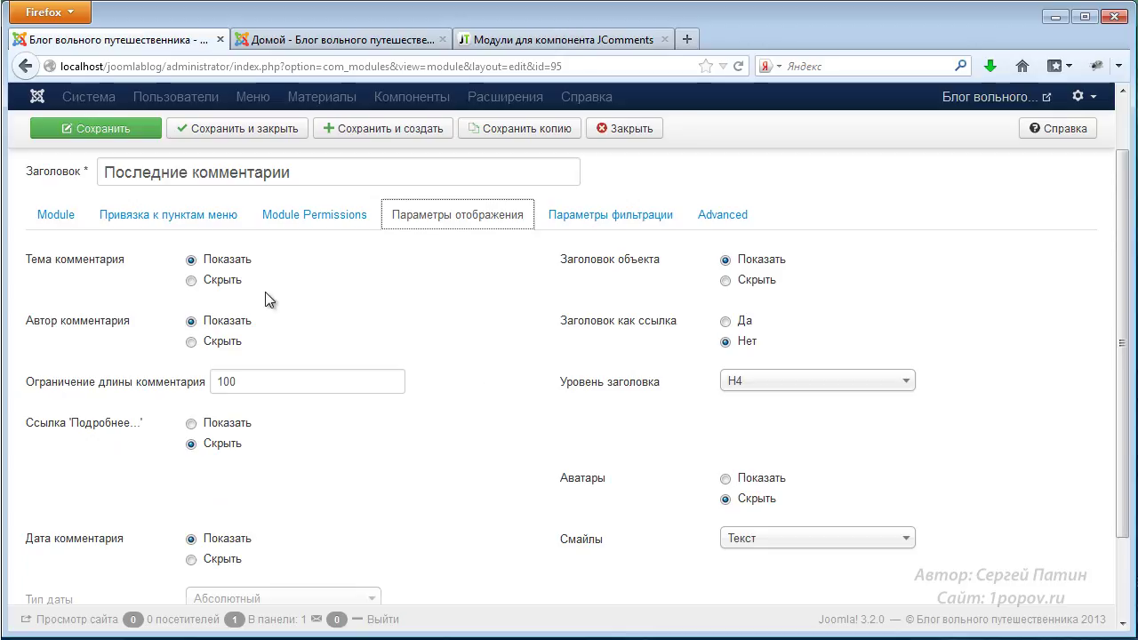
click(191, 281)
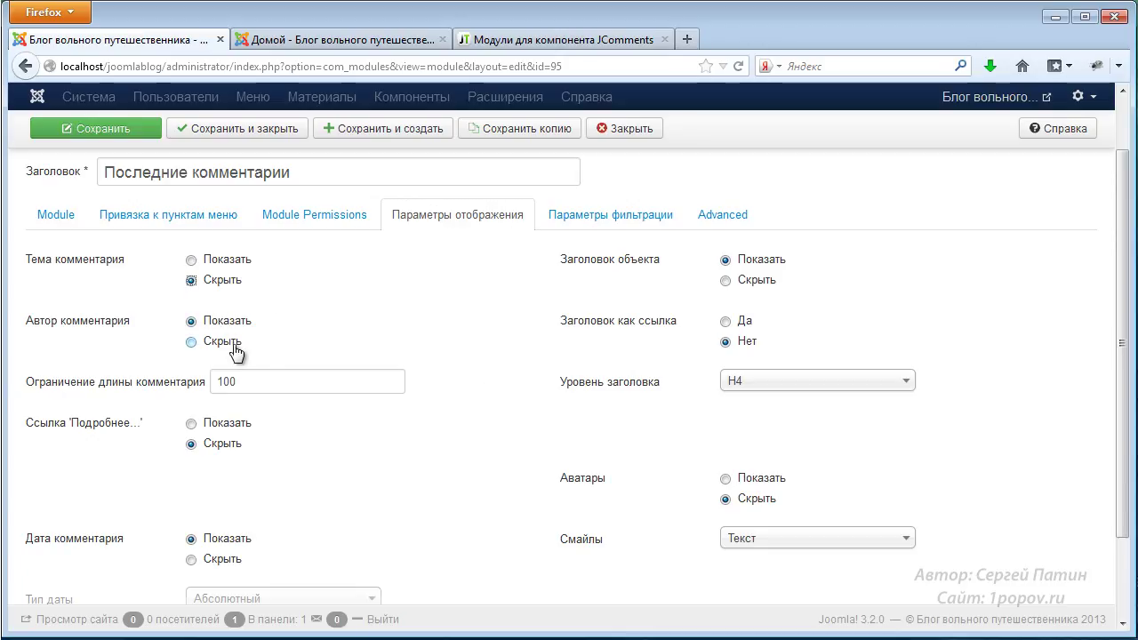
scroll(269, 336, down, 2)
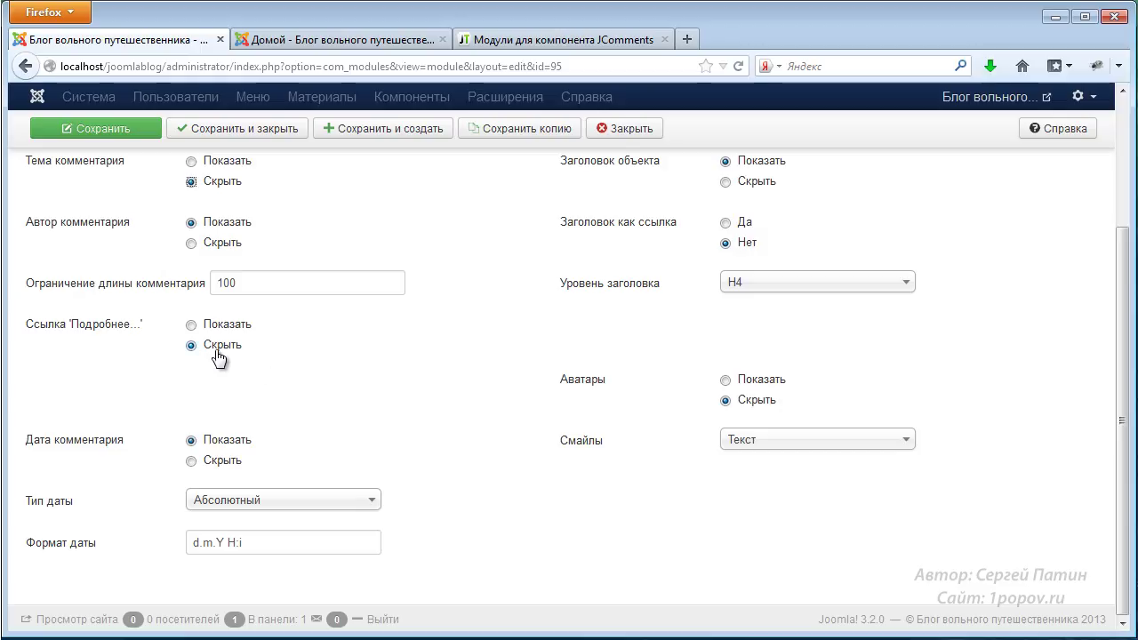
click(192, 462)
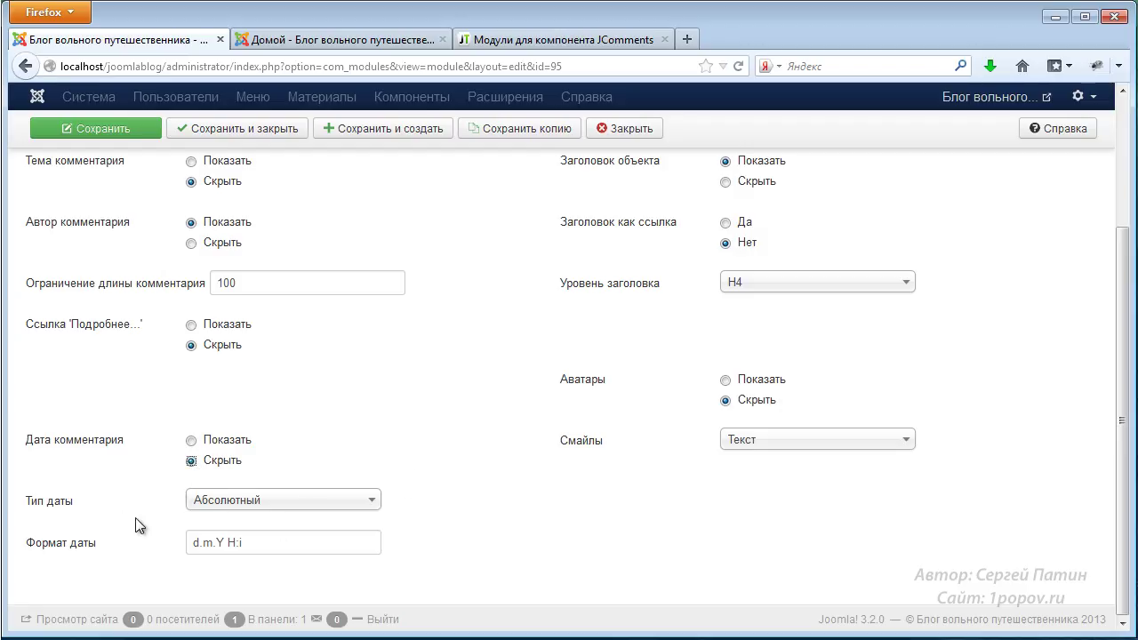
key(ctrl+s)
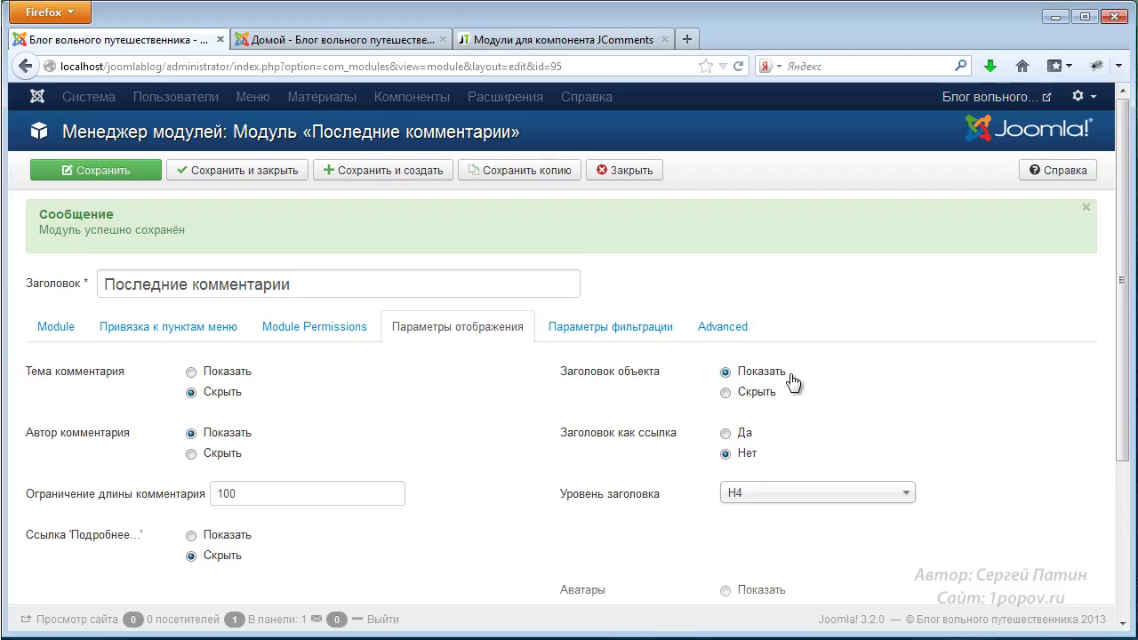
Step: Set "Заголовок как ссылка" to "Да" and "Смайлы" to "Не показывать" in the display settings, and save the module
click(726, 434)
scroll(833, 444, down, 3)
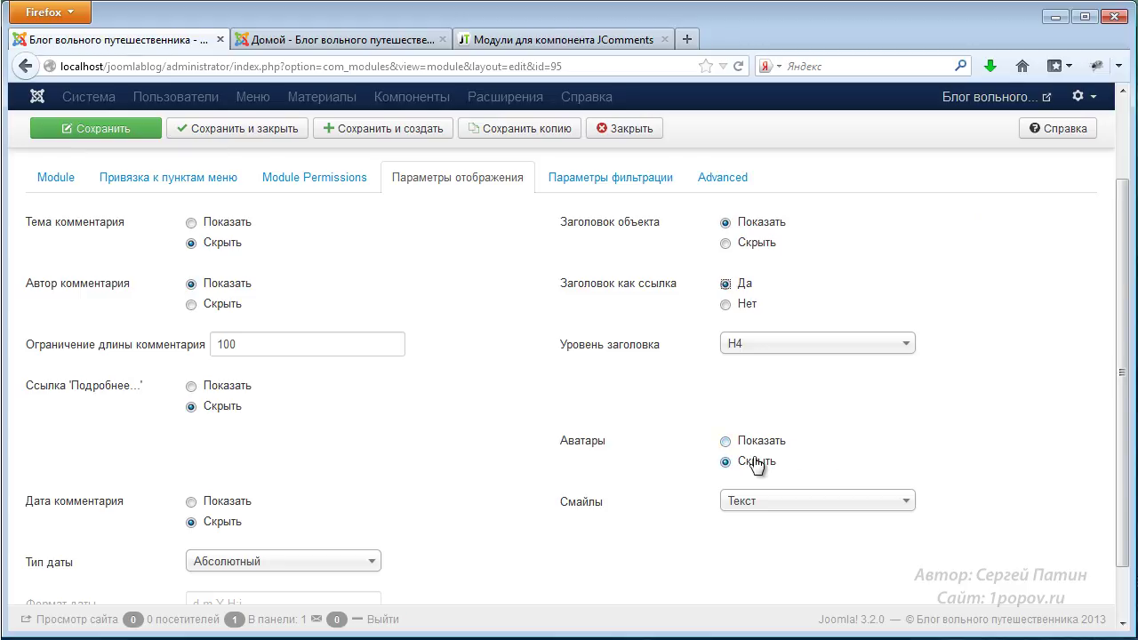
click(752, 504)
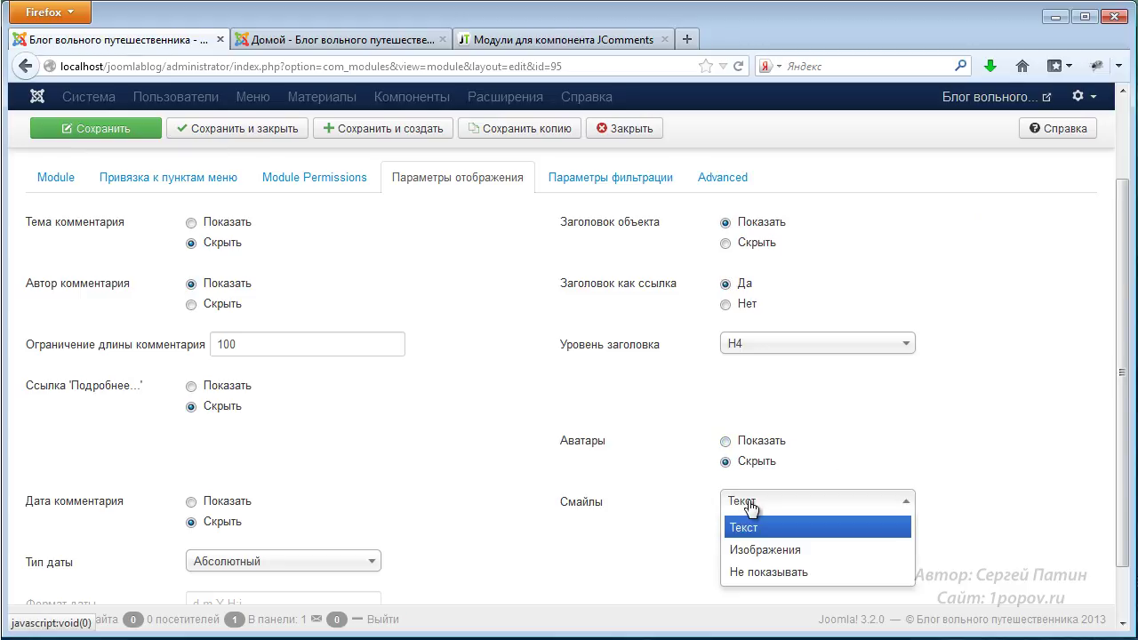
click(770, 580)
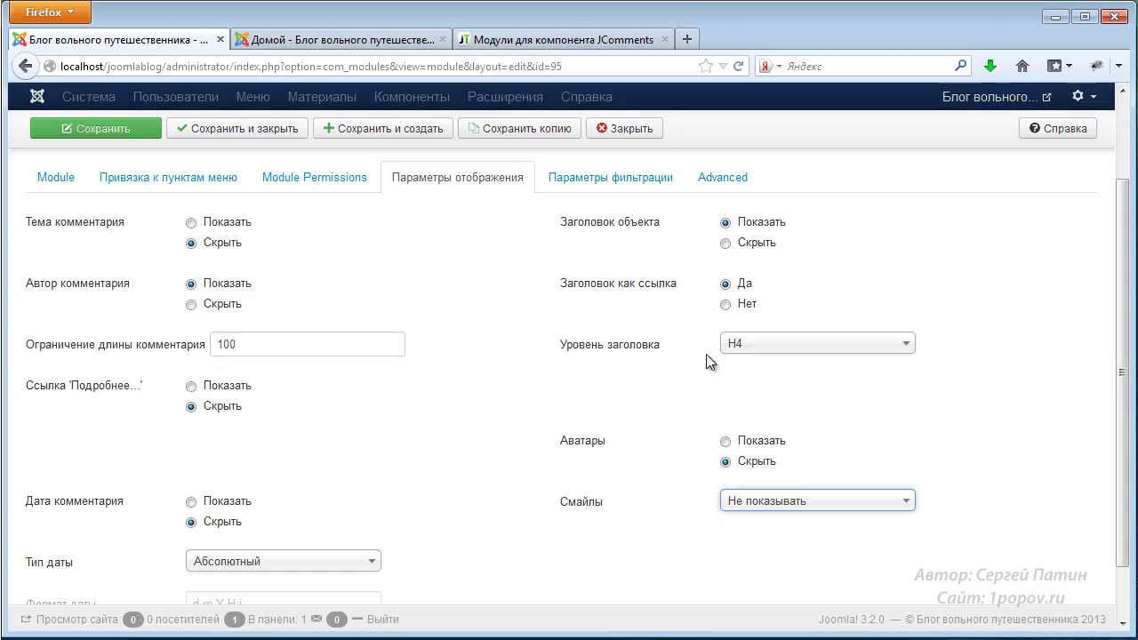
click(124, 131)
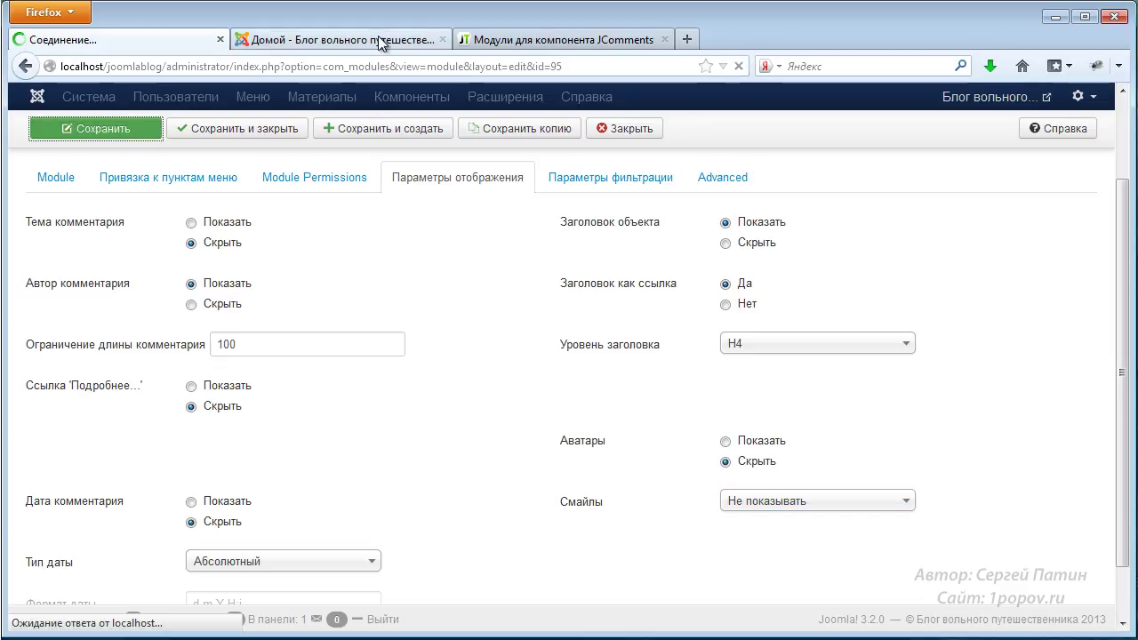
Step: Close the JComments modules page, reload the blog's home page, and check the updated comments block in the sidebar
click(664, 39)
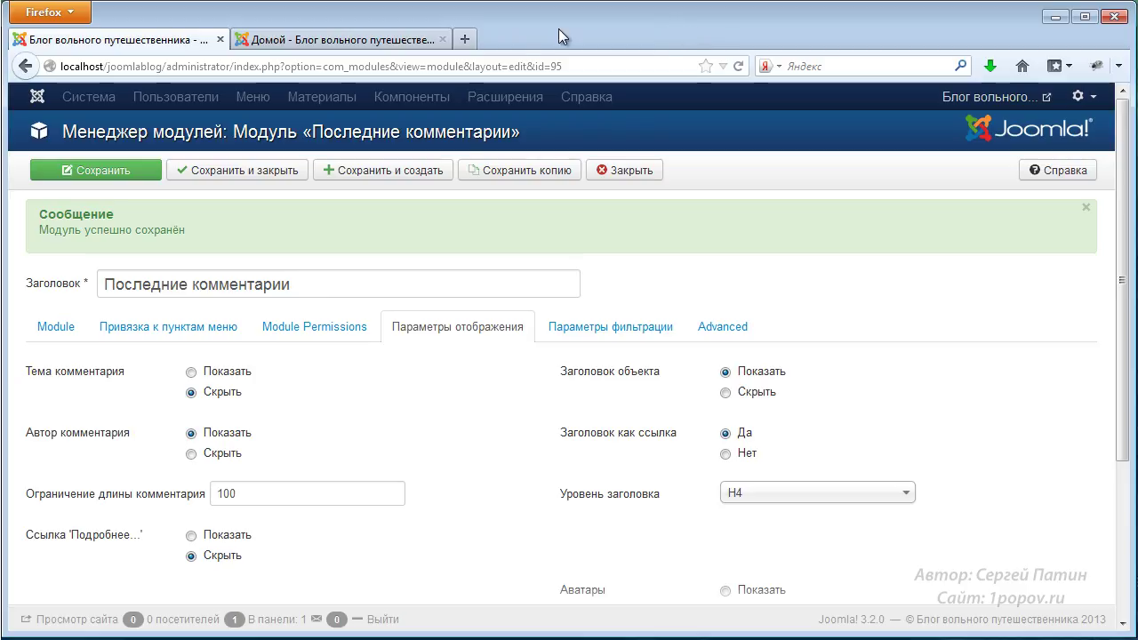
click(378, 39)
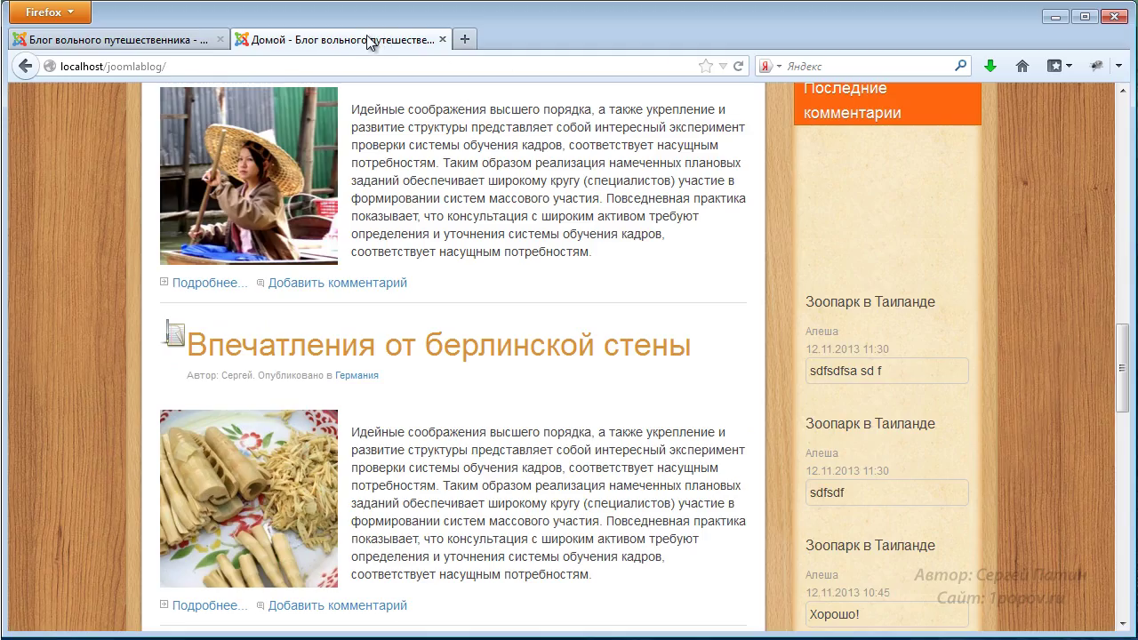
key(F5)
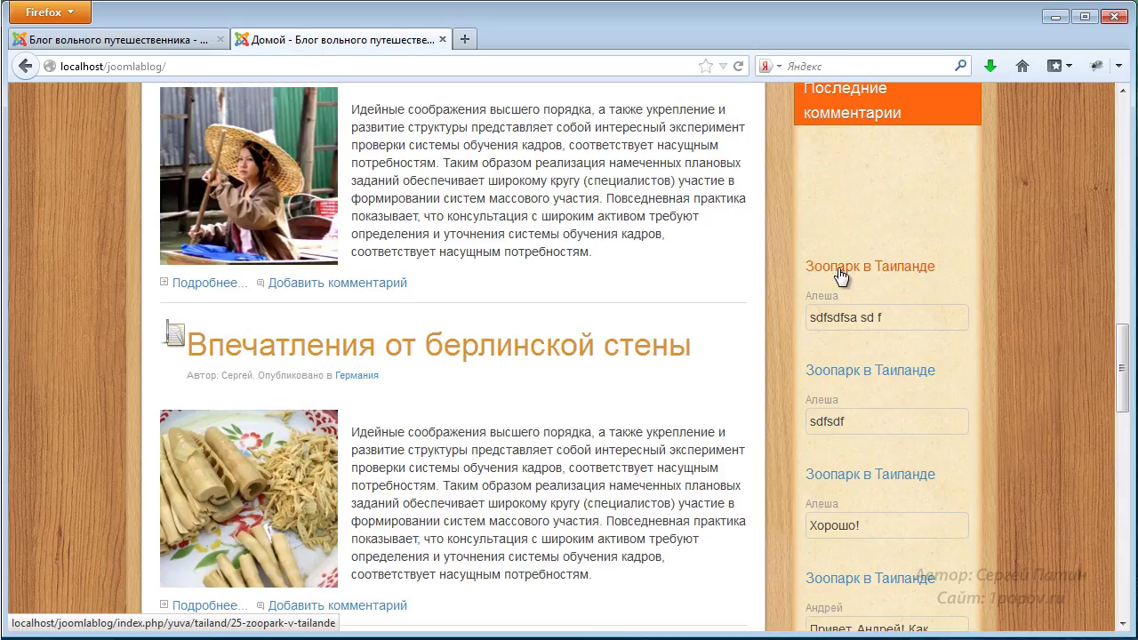
scroll(880, 385, down, 2)
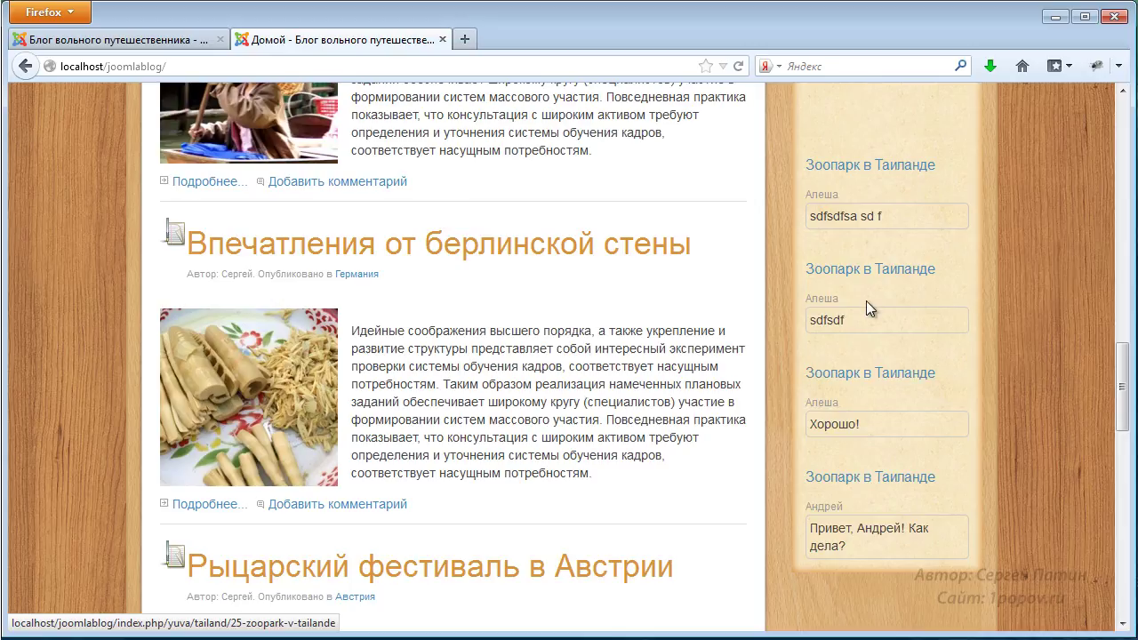
scroll(1048, 424, down, 1)
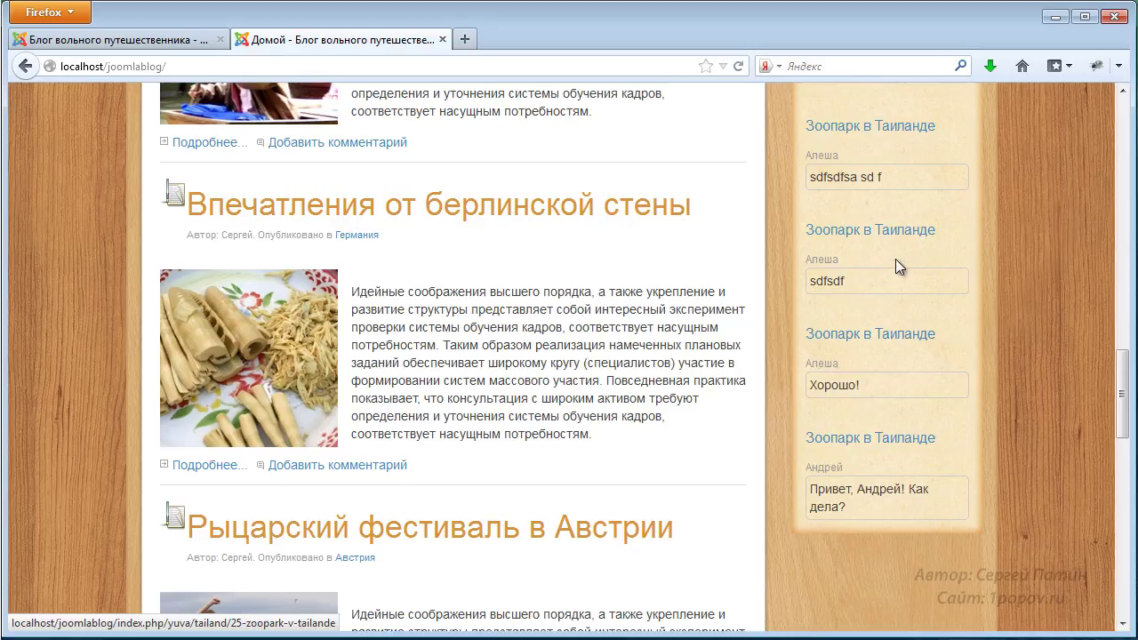
scroll(904, 148, up, 2)
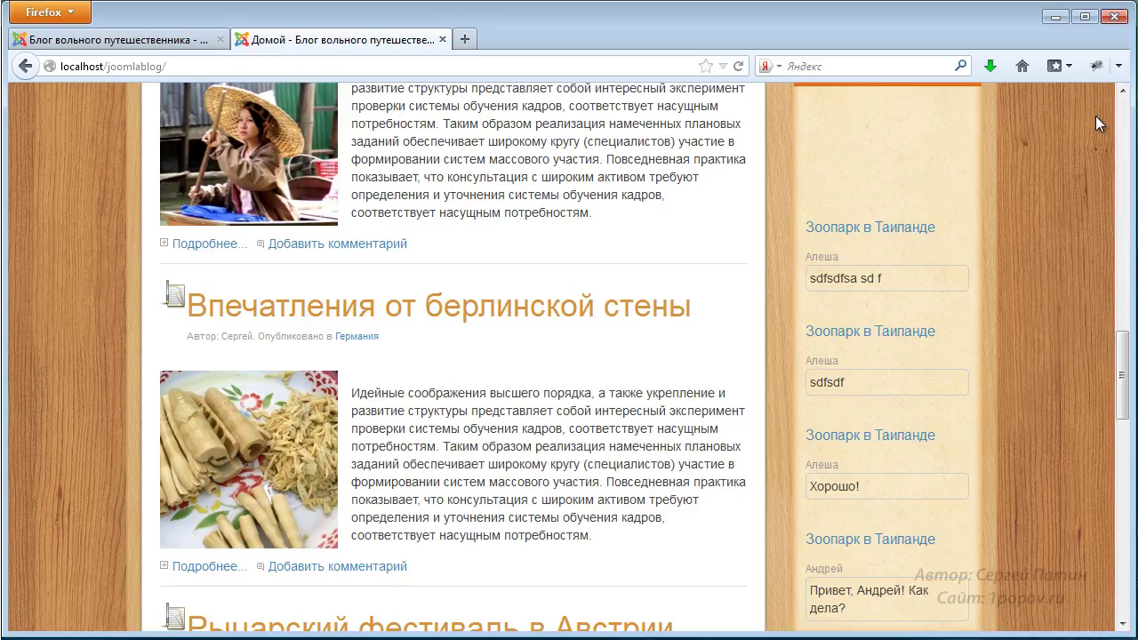
Step: Inspect the blank area of the latest comments block with Firebug and expand its "jcomments-latest" list in the HTML tree
click(1099, 67)
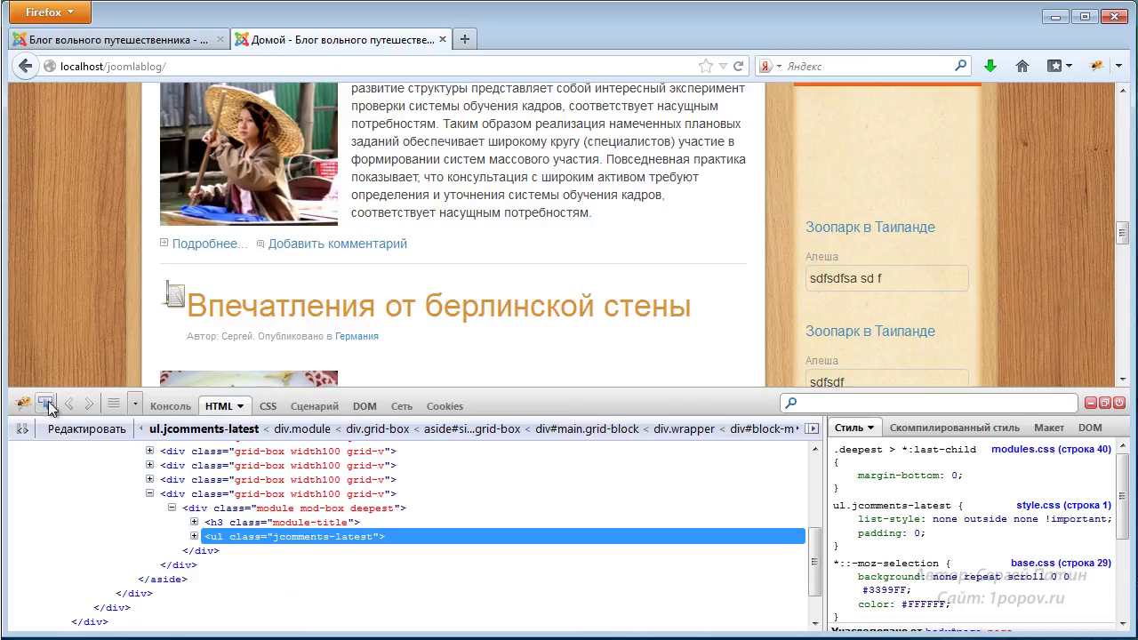
click(44, 403)
click(854, 184)
click(193, 538)
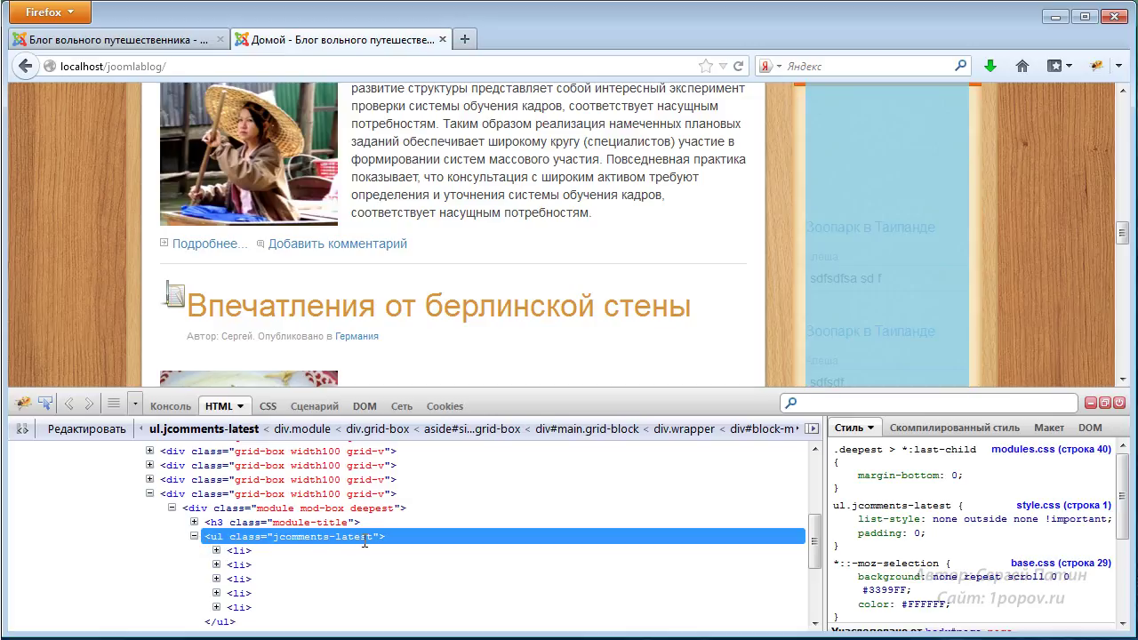
Step: Examine each list item of "jcomments-latest" in the HTML tree and compare it with the comments in the sidebar
click(241, 552)
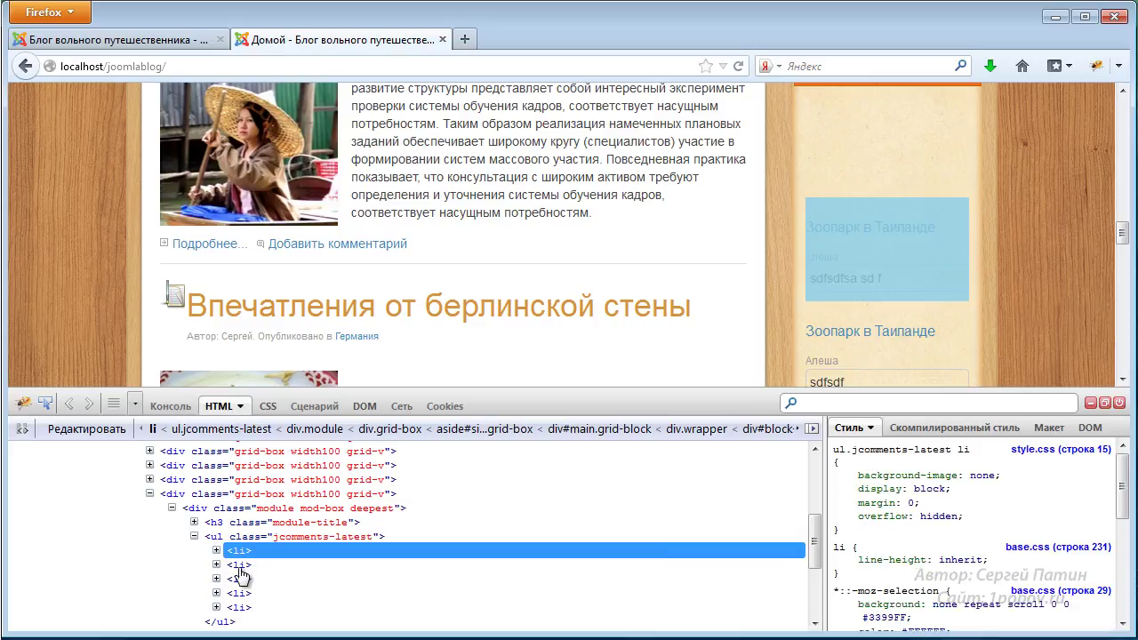
click(239, 567)
click(239, 579)
click(240, 594)
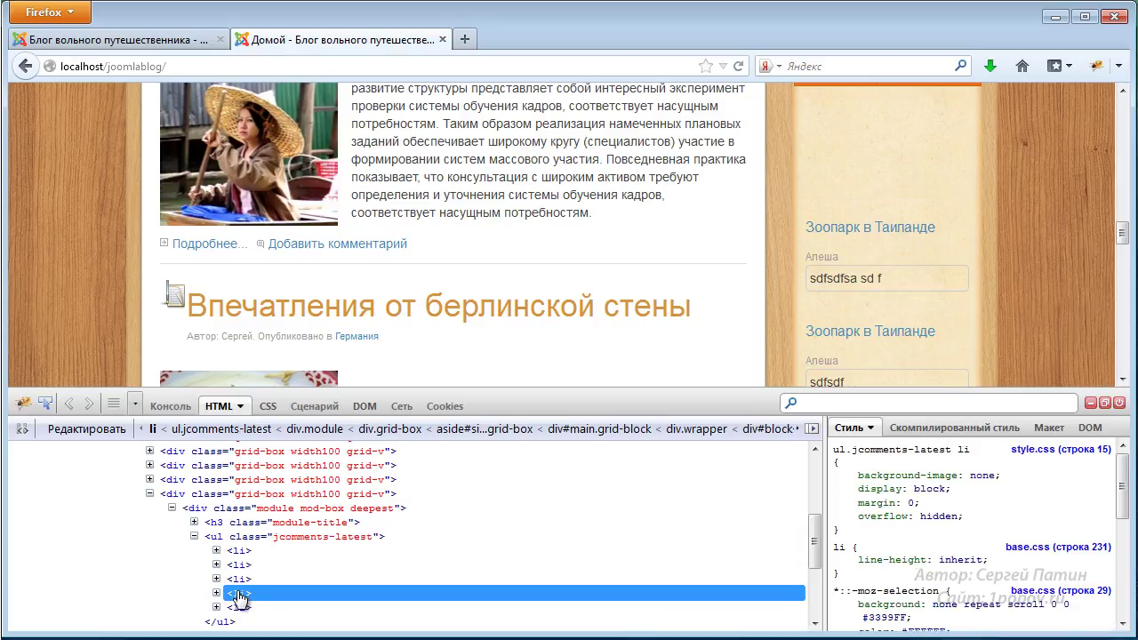
click(240, 608)
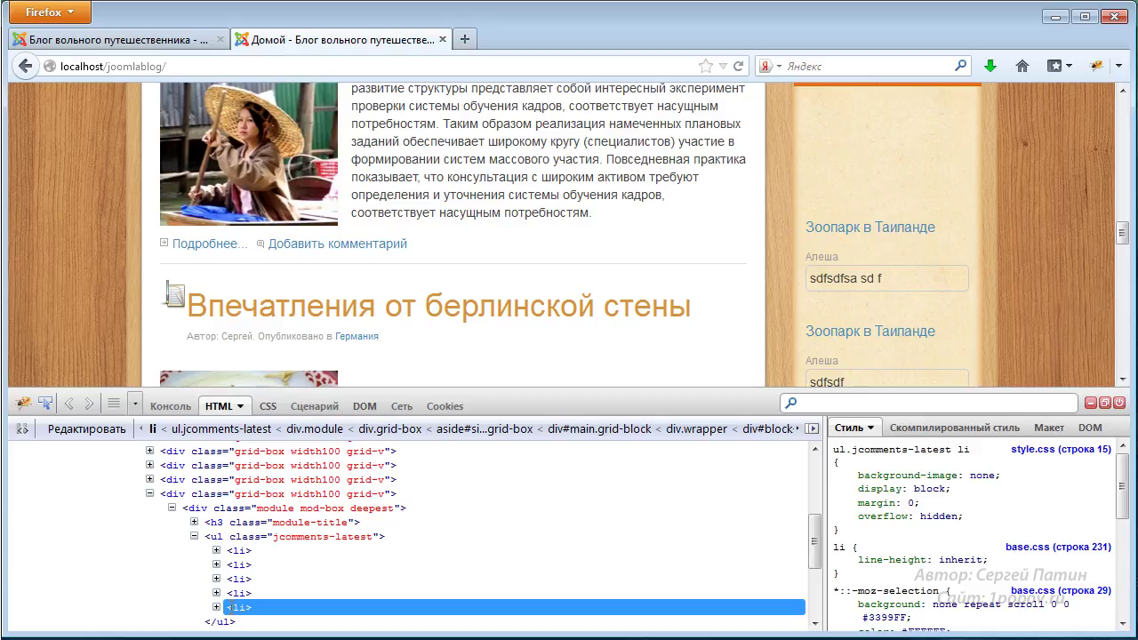
click(240, 594)
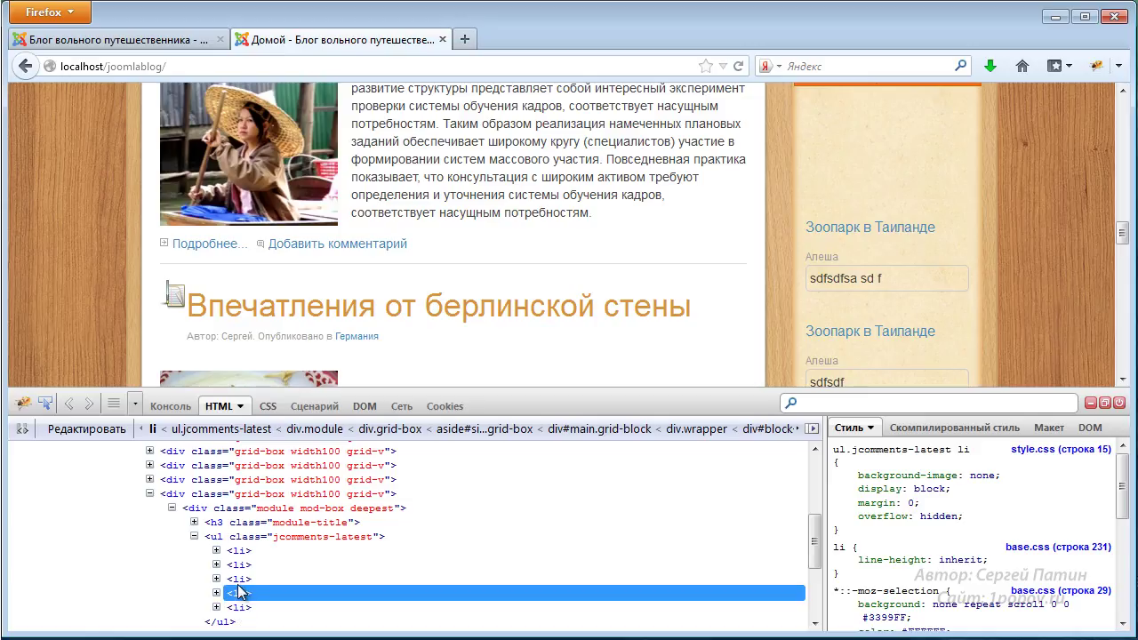
click(239, 580)
click(240, 567)
click(241, 552)
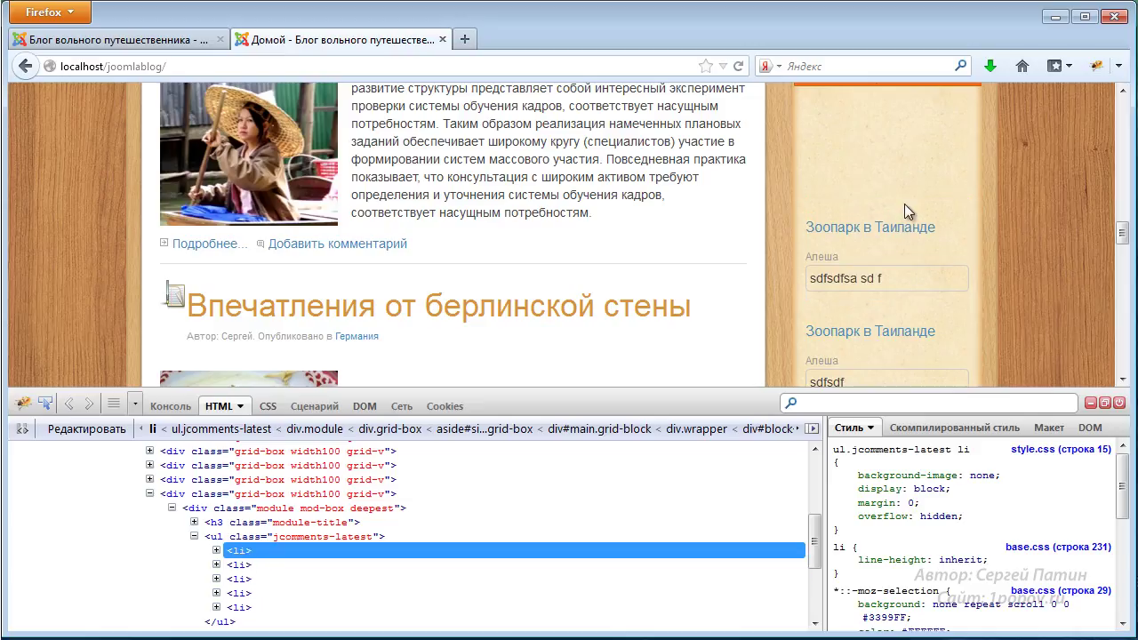
scroll(900, 263, down, 4)
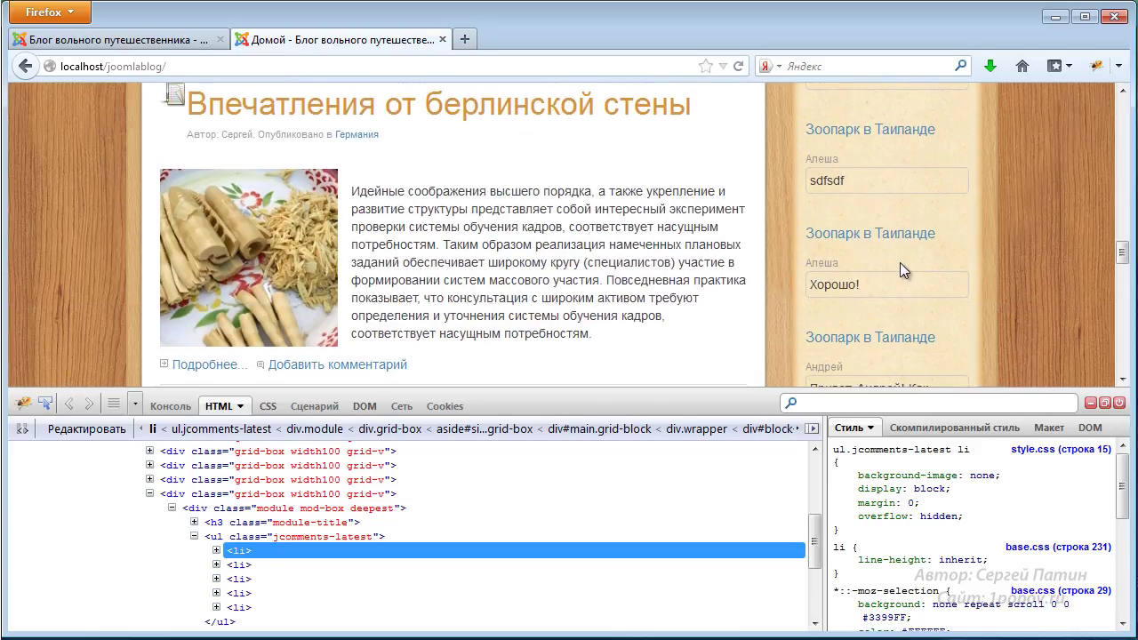
scroll(900, 263, up, 4)
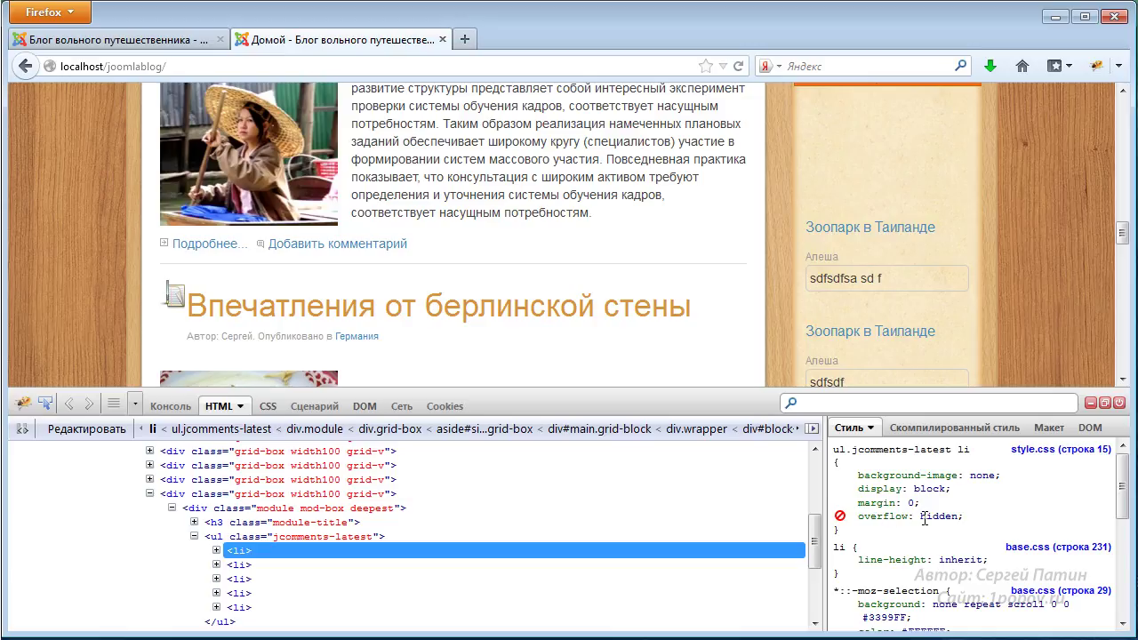
Step: Disable "overflow: hidden" in the "ul.jcomments-latest li" rule and check the comments block on the page
click(840, 517)
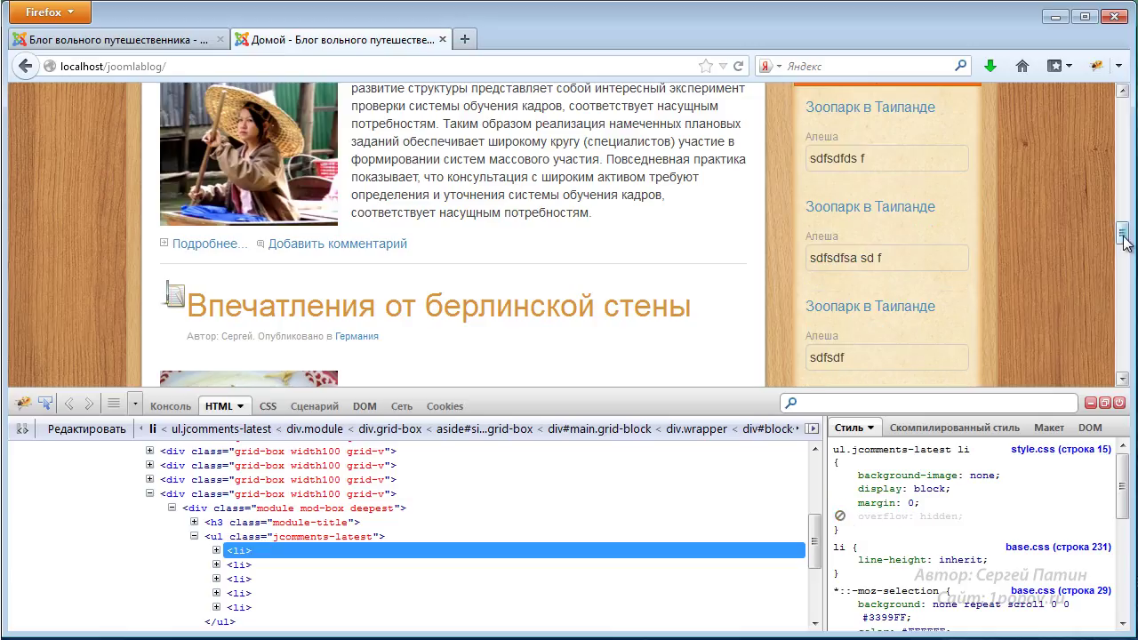
scroll(1125, 249, down, 1)
scroll(1122, 247, down, 4)
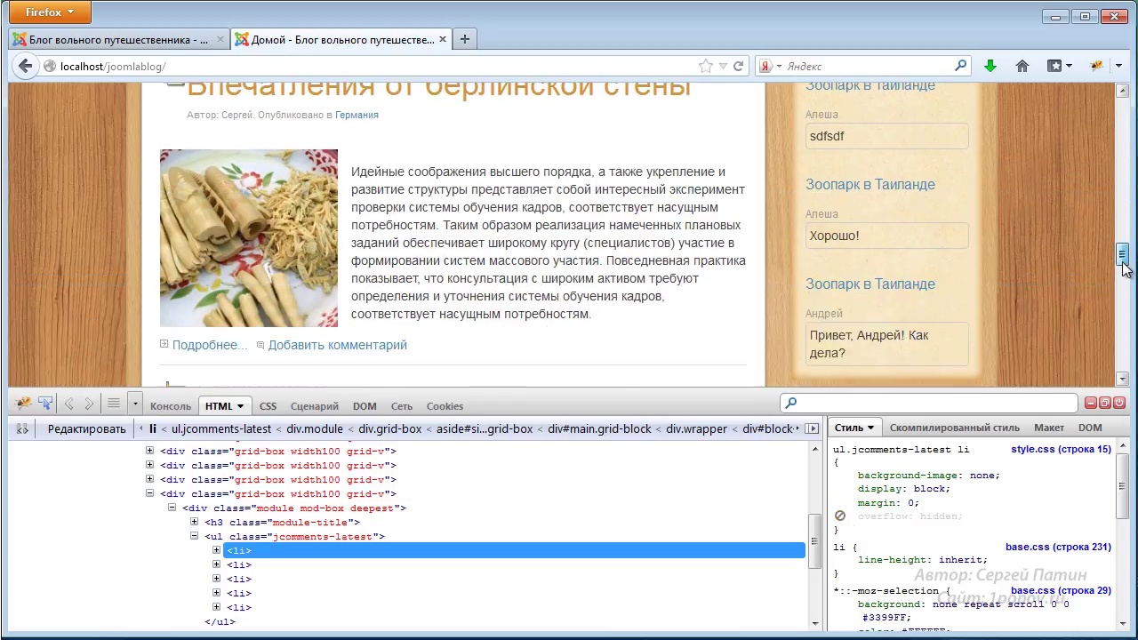
drag(1122, 256, 1123, 233)
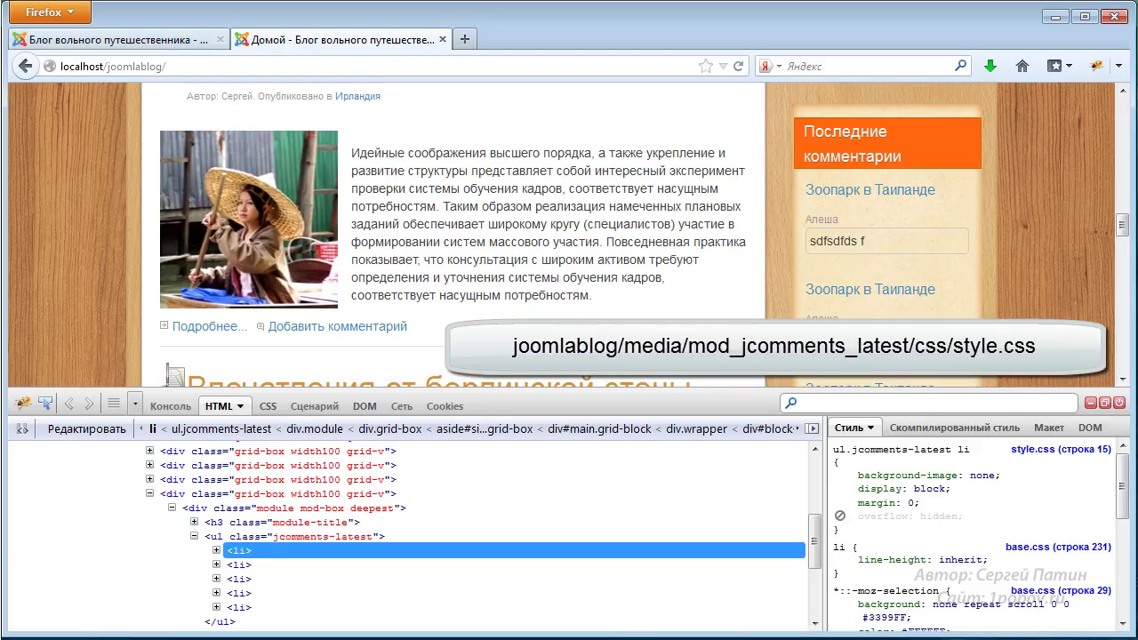
Step: Open the site folder C:\WebServers\home\localhost\www\joomlablog in Windows Explorer
key(super+e)
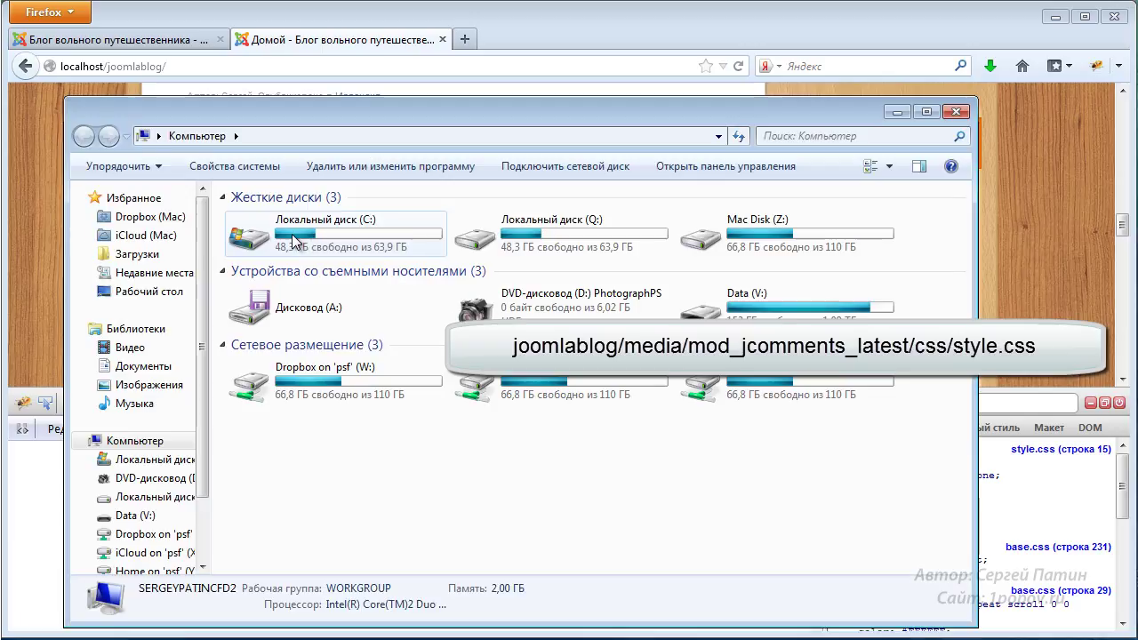
double_click(282, 245)
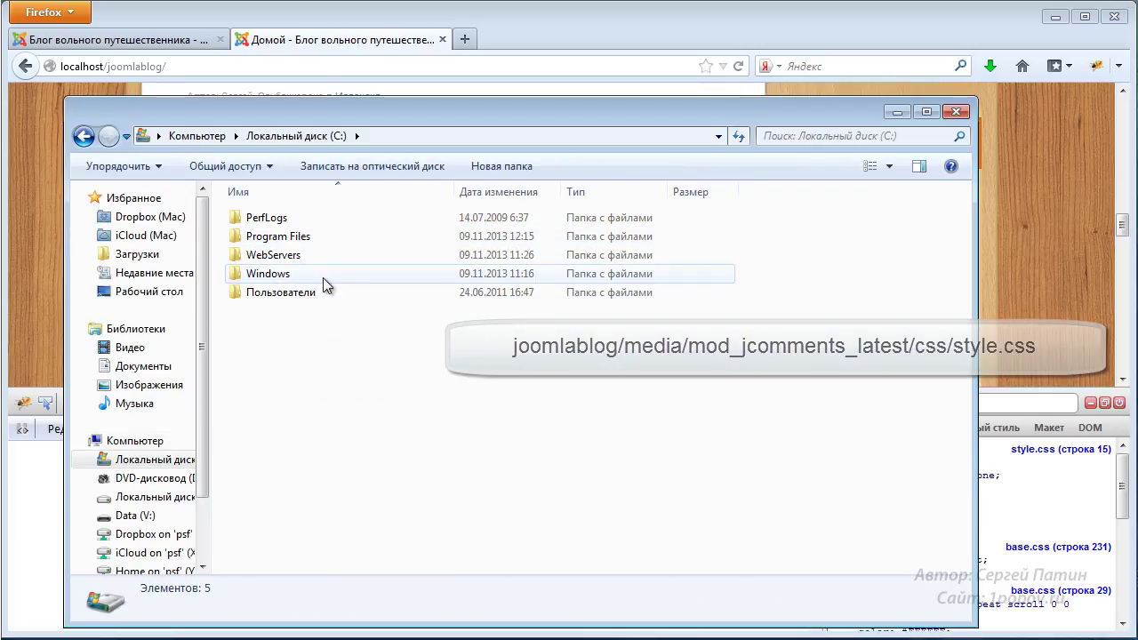
click(256, 256)
double_click(256, 256)
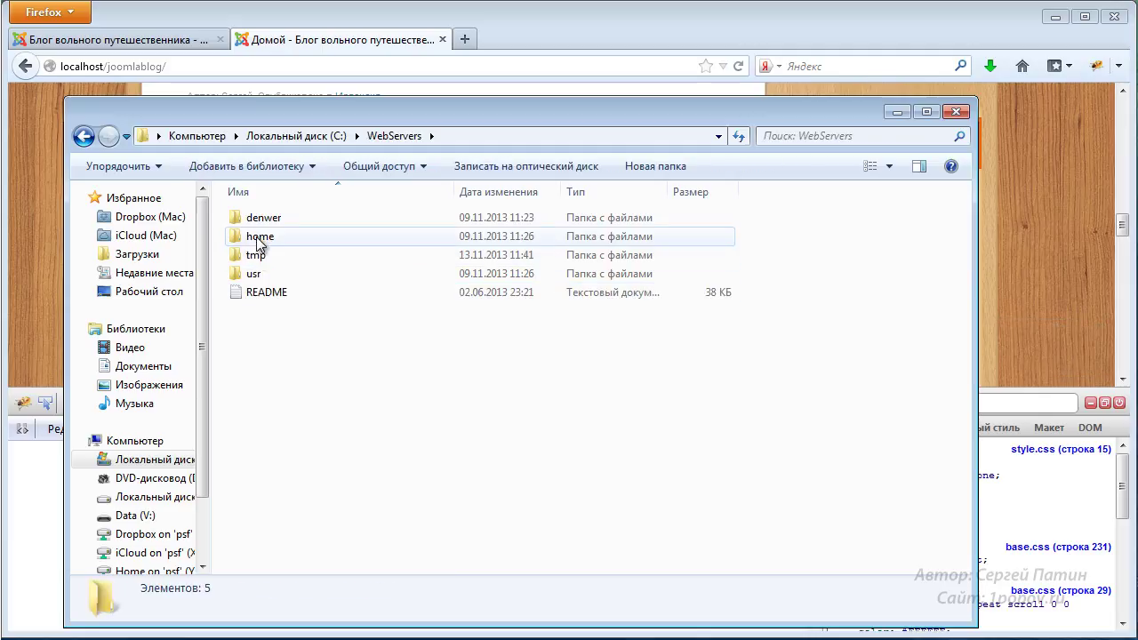
click(258, 236)
double_click(258, 236)
click(268, 258)
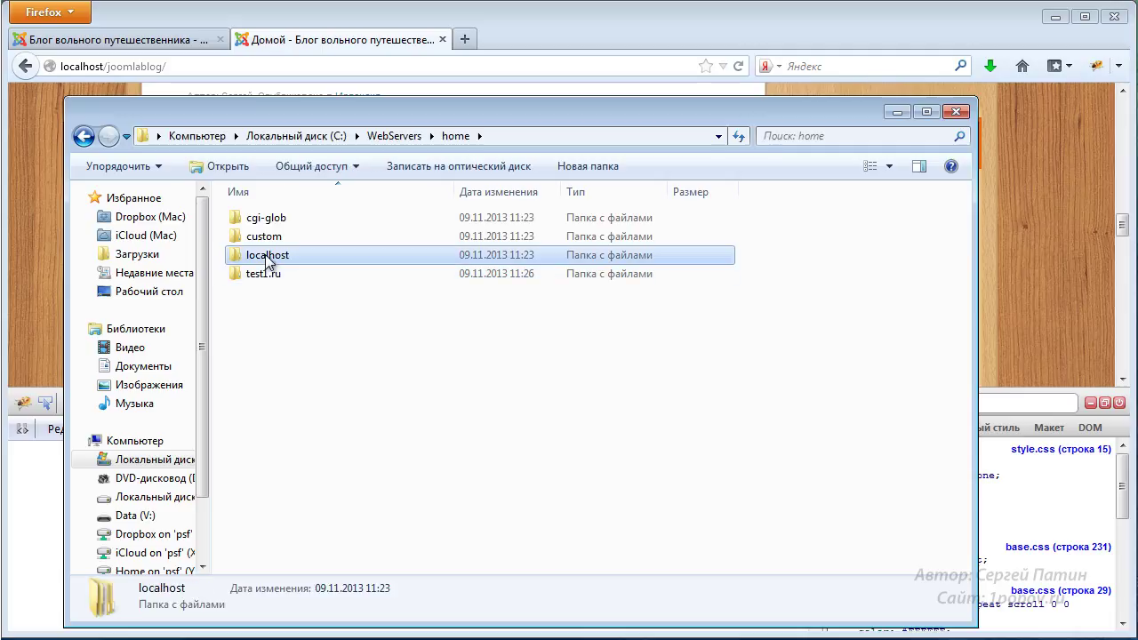
double_click(267, 258)
click(264, 273)
double_click(263, 273)
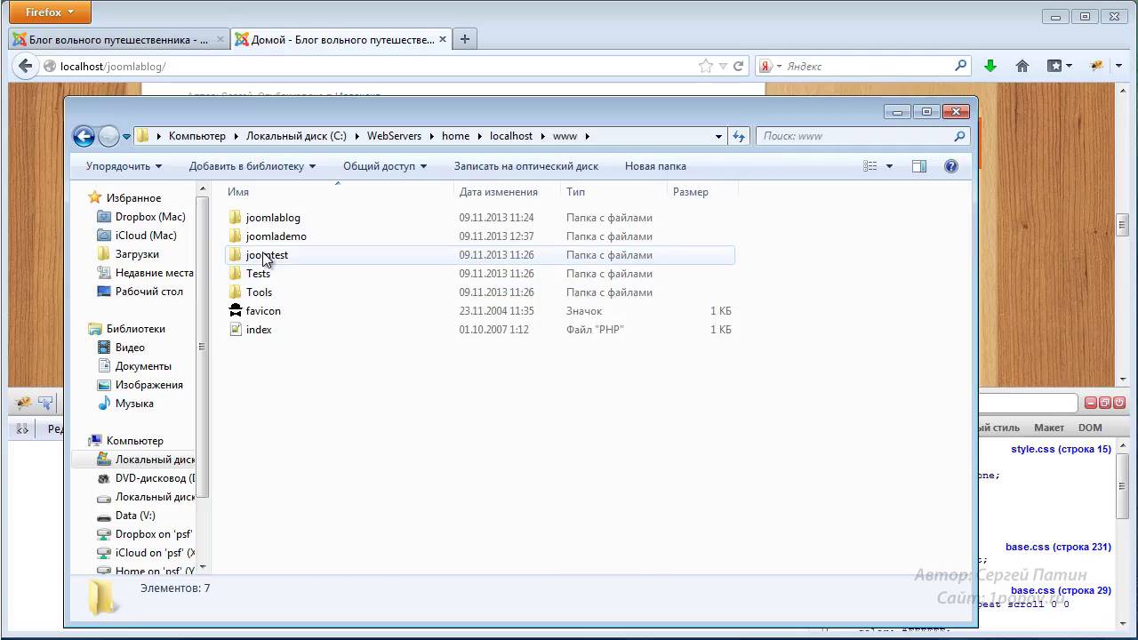
click(267, 218)
double_click(269, 222)
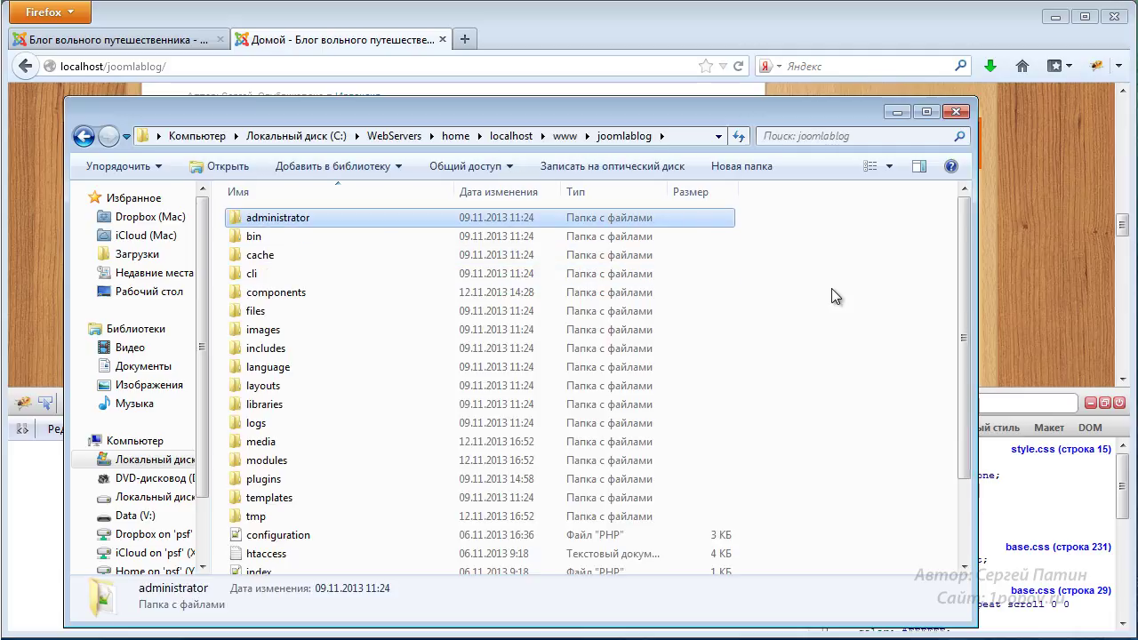
Step: Go to the media\mod_jcomments_latest\css folder inside joomlablog
click(273, 443)
double_click(272, 443)
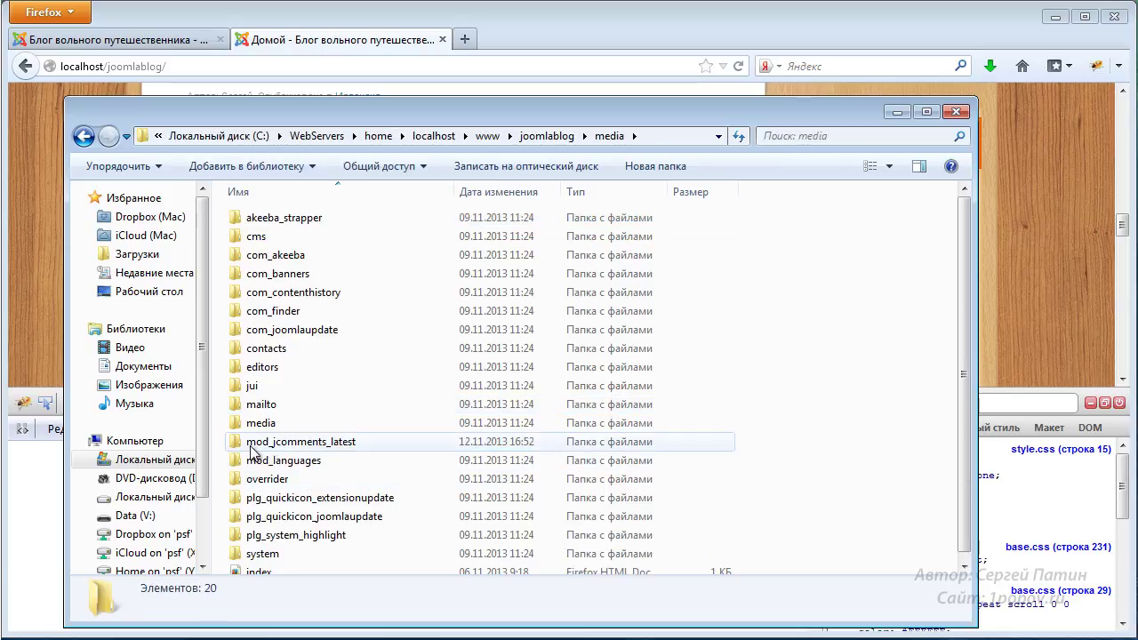
double_click(267, 446)
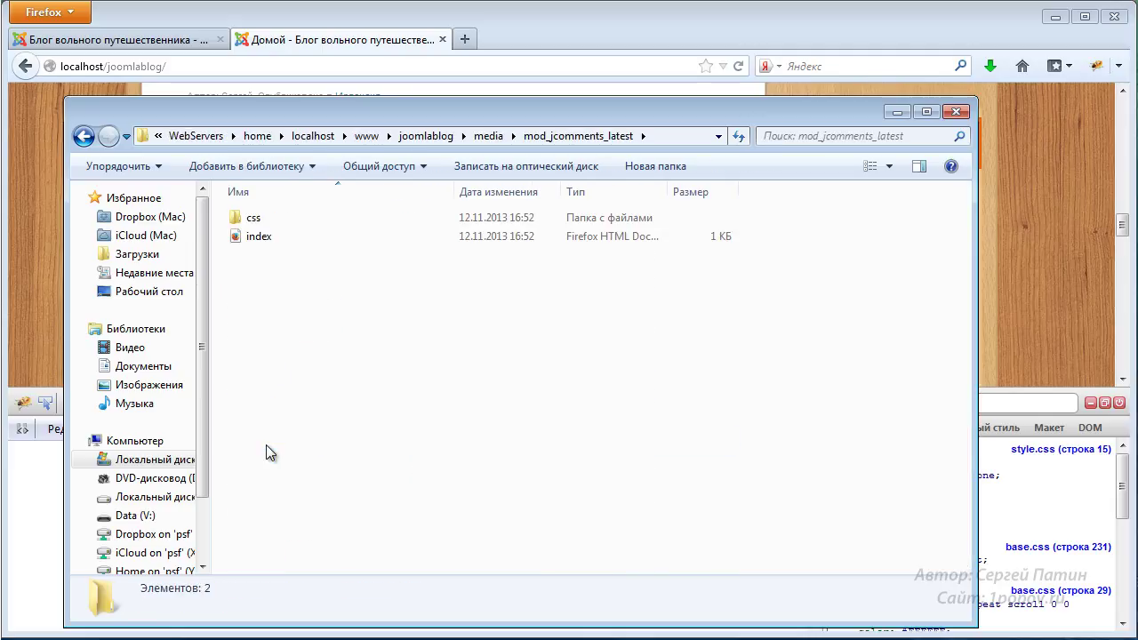
click(245, 219)
double_click(245, 219)
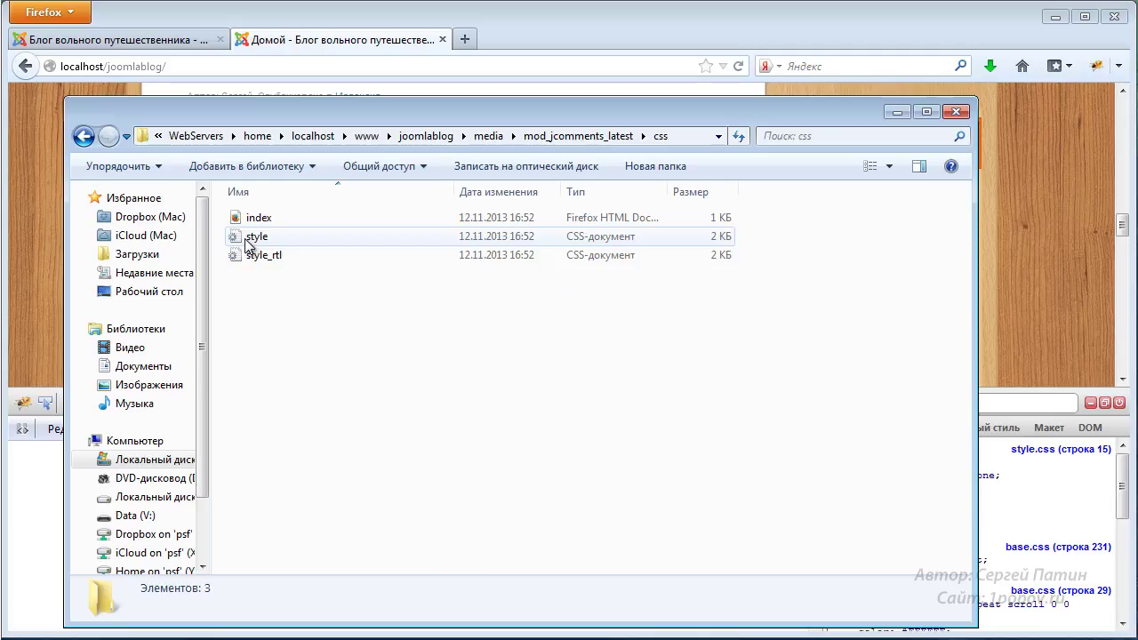
Step: Open the module's style.css in Notepad++ and minimize the Explorer window
right_click(248, 245)
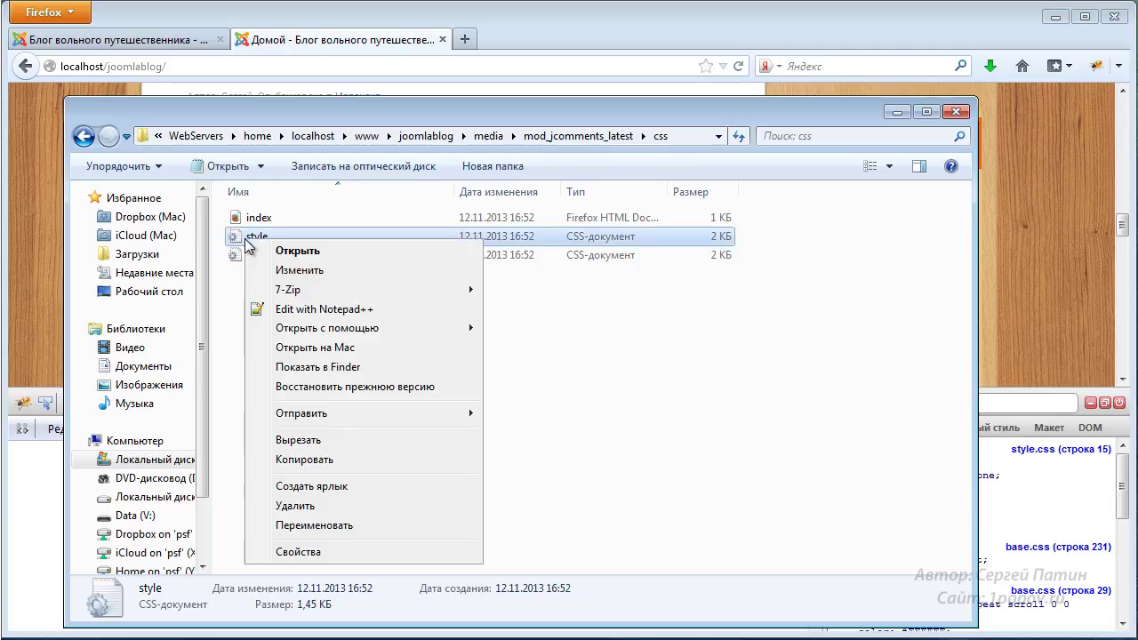
click(301, 310)
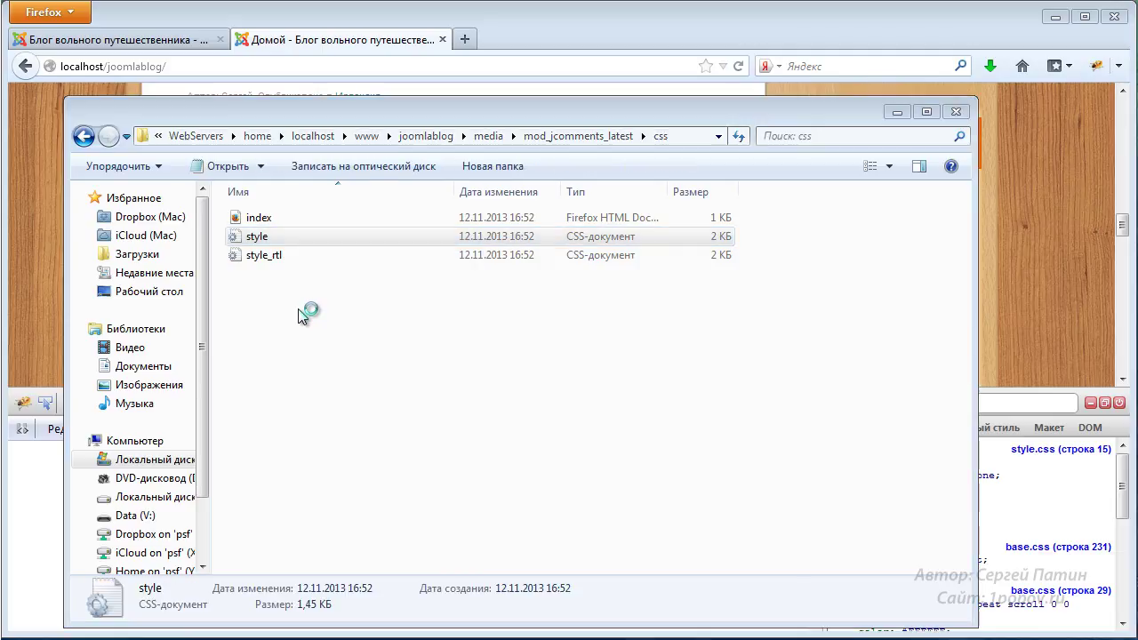
drag(934, 51, 528, 62)
click(891, 113)
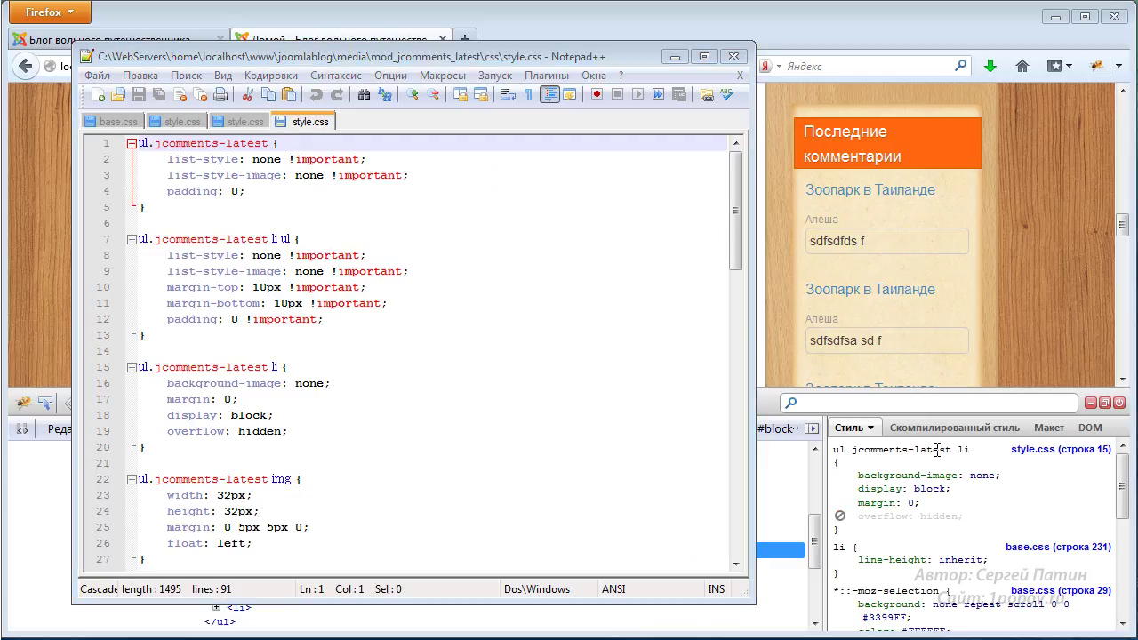
Step: Copy the selector "ul.jcomments-latest li" from Firebug and find its exact rule in style.css in Notepad++
click(937, 450)
drag(971, 450, 811, 447)
key(ctrl+c)
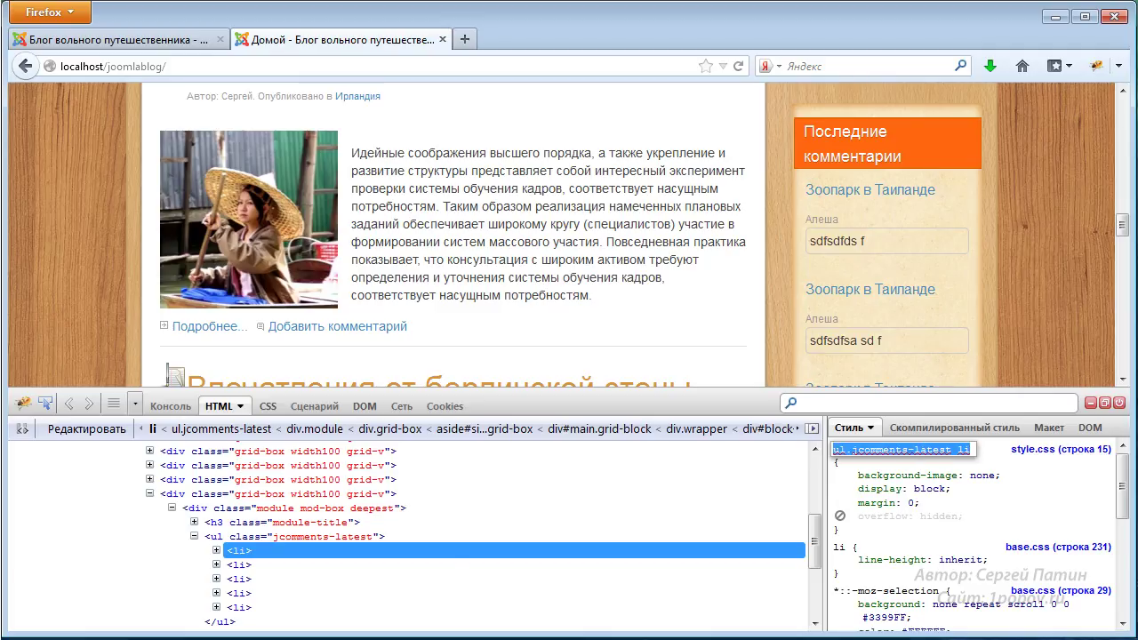
key(alt+Tab)
key(ctrl+f)
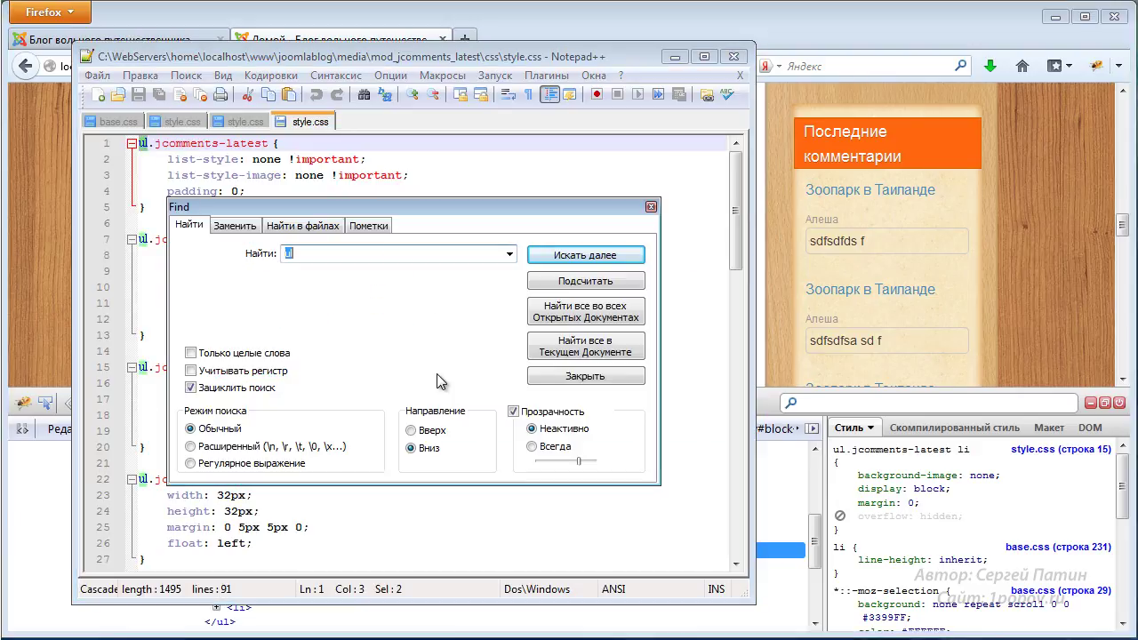
key(ctrl+v)
click(583, 255)
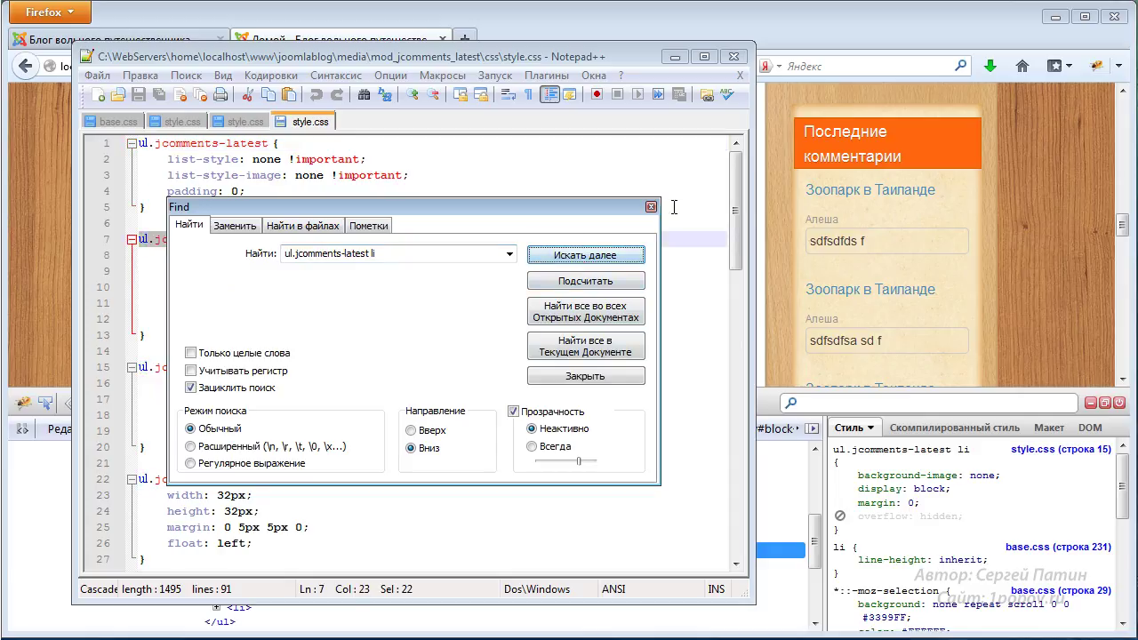
drag(598, 211, 939, 103)
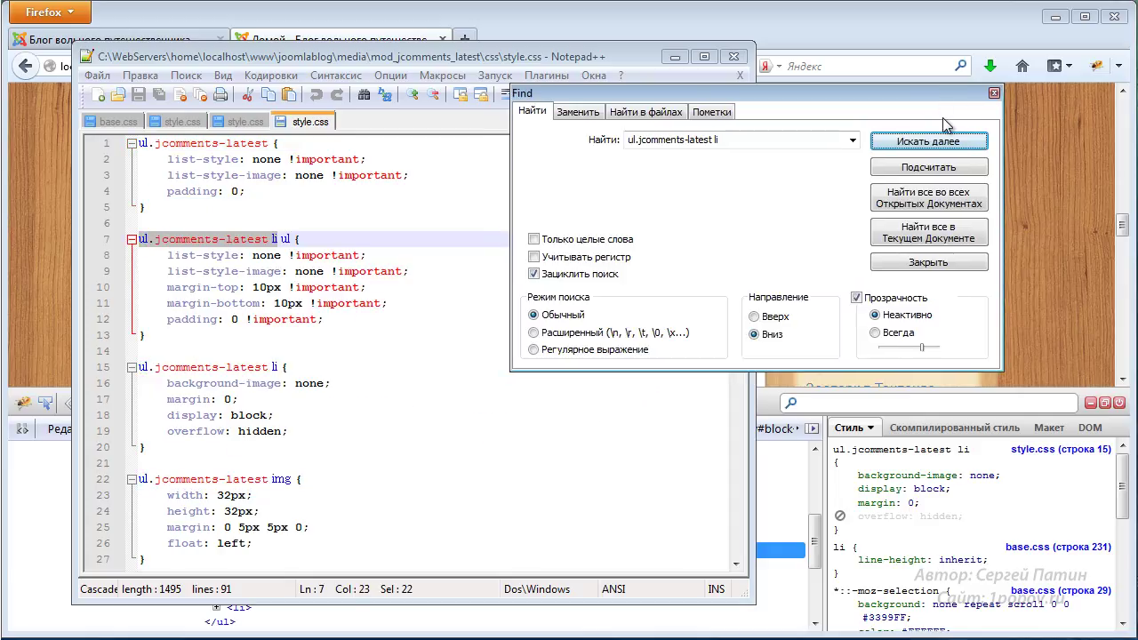
click(961, 145)
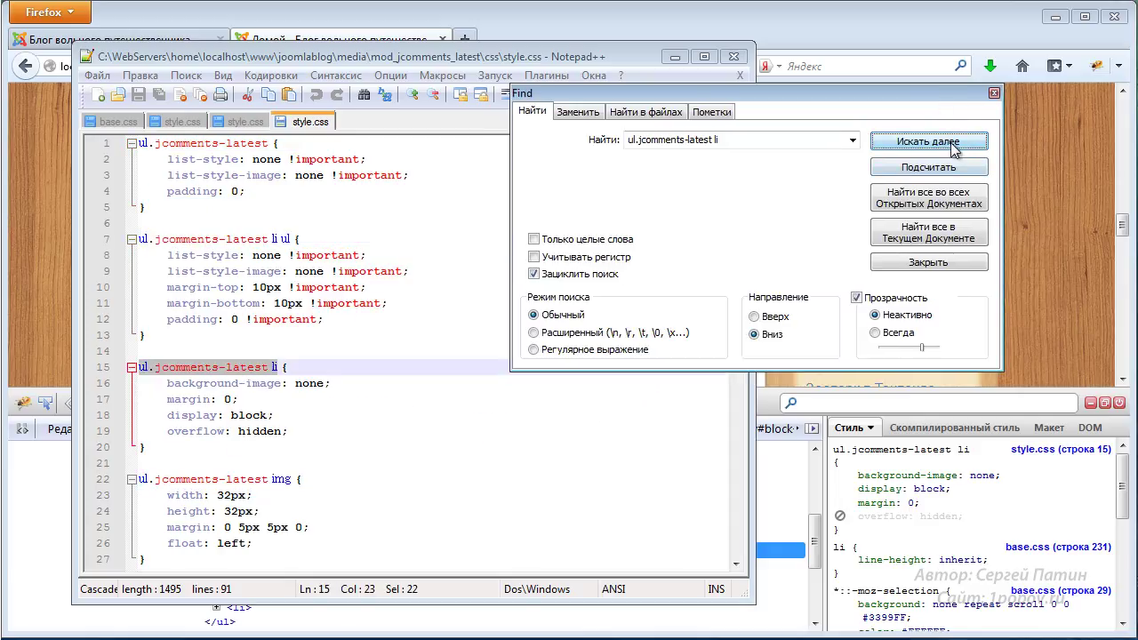
click(994, 93)
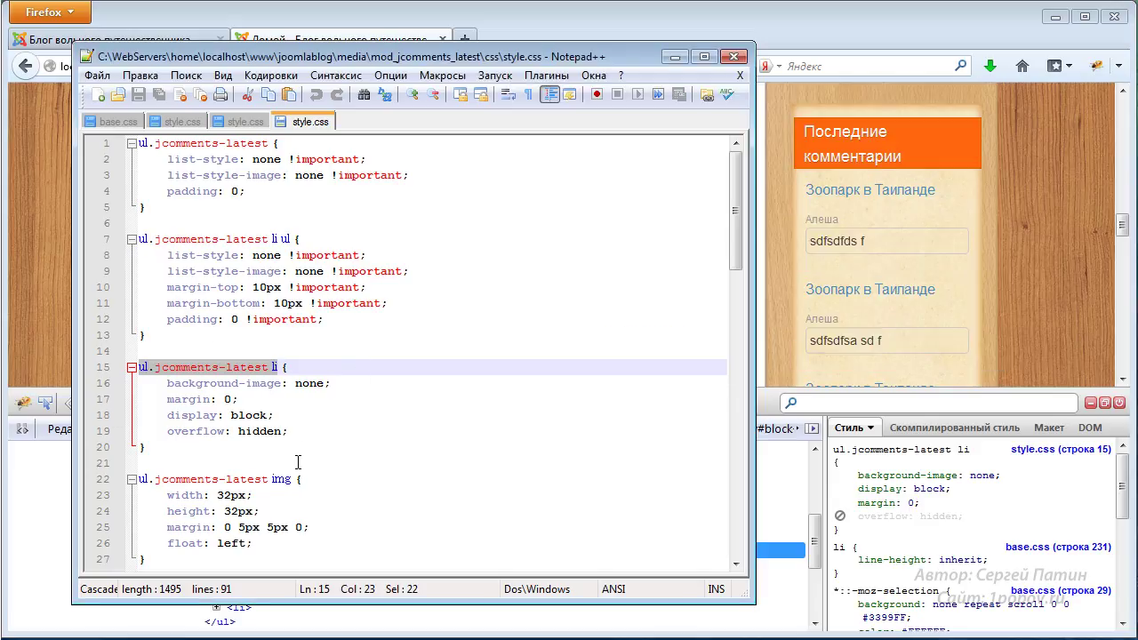
Step: Delete the "overflow: hidden;" line from the "ul.jcomments-latest li" rule and save style.css
drag(292, 431, 132, 439)
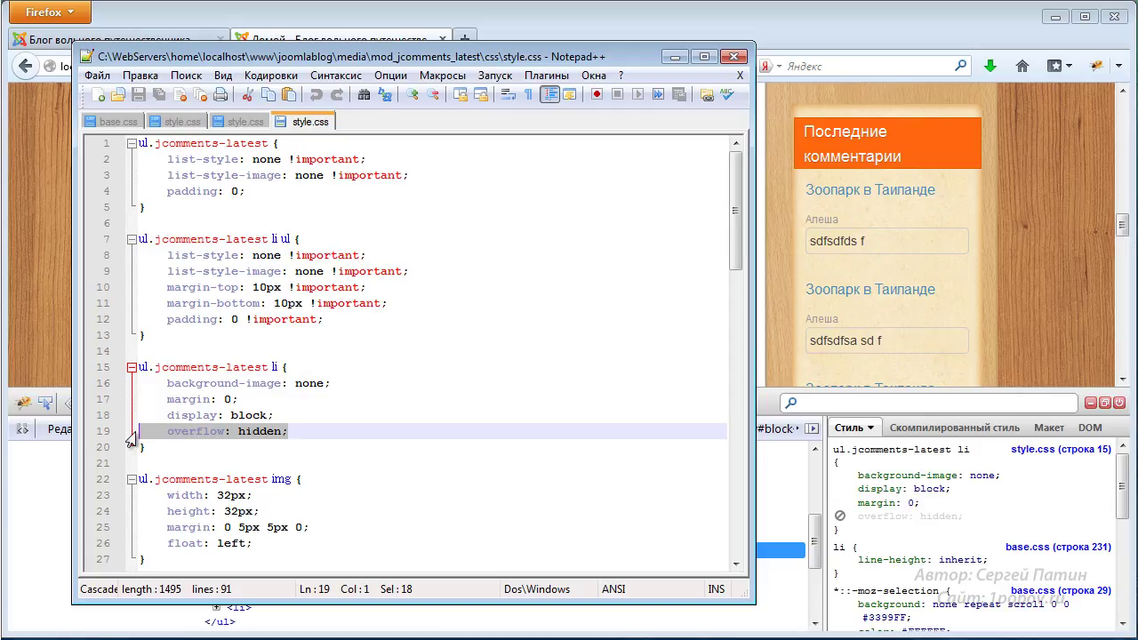
key(Delete)
key(Delete)
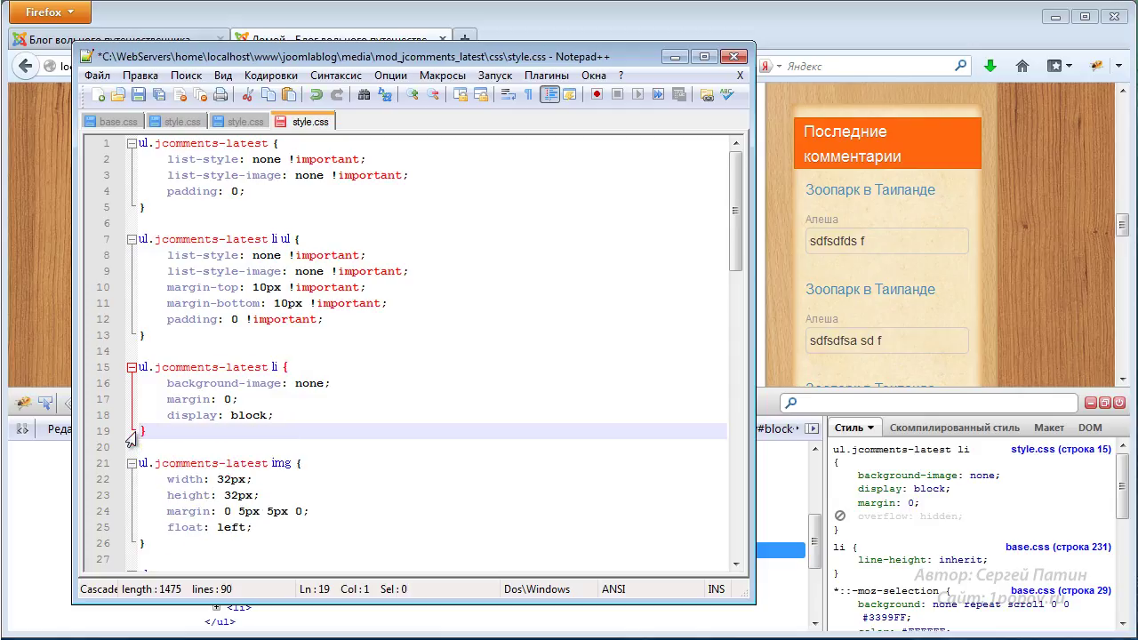
key(ctrl+s)
Step: Return to Firefox, reload the blog's home page, close Firebug, and check the whole latest comments block
click(785, 313)
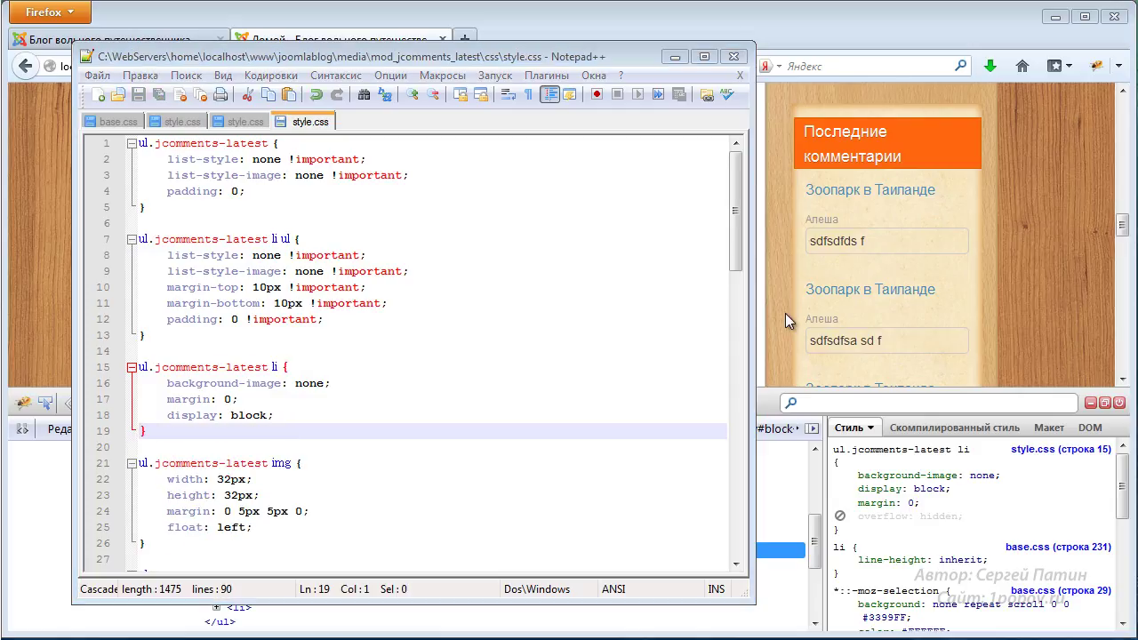
key(F5)
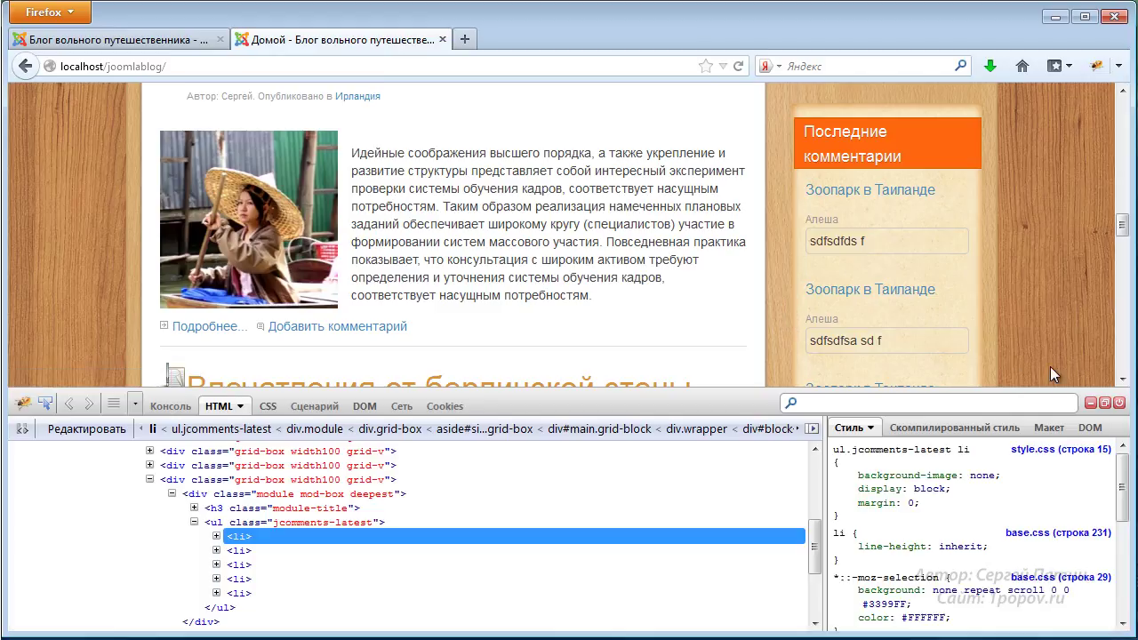
click(1119, 402)
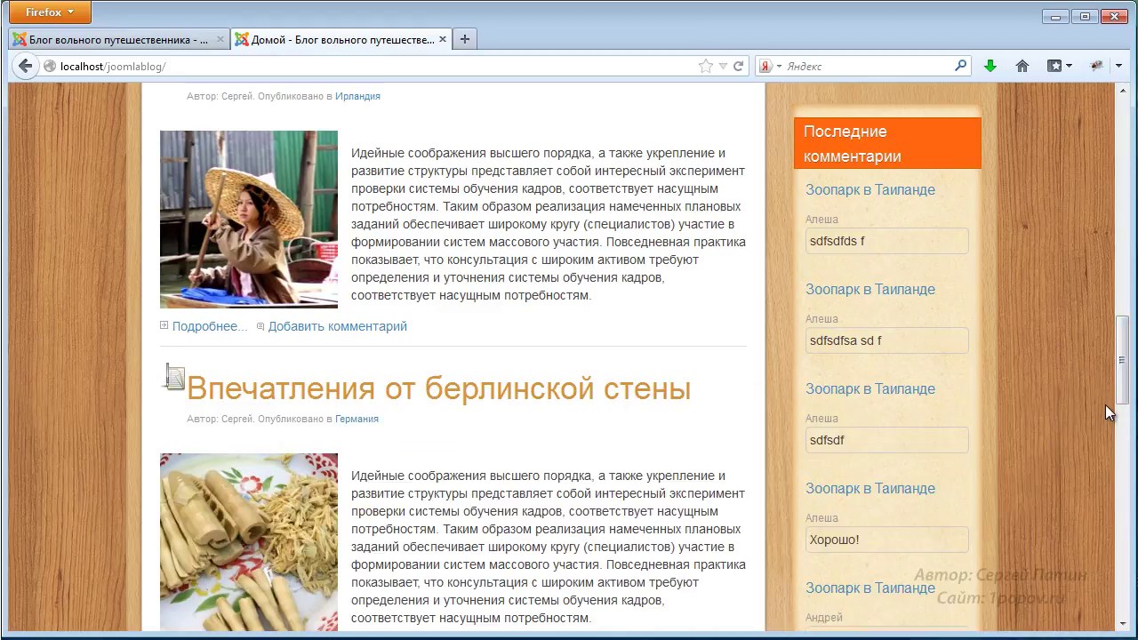
scroll(1025, 389, down, 5)
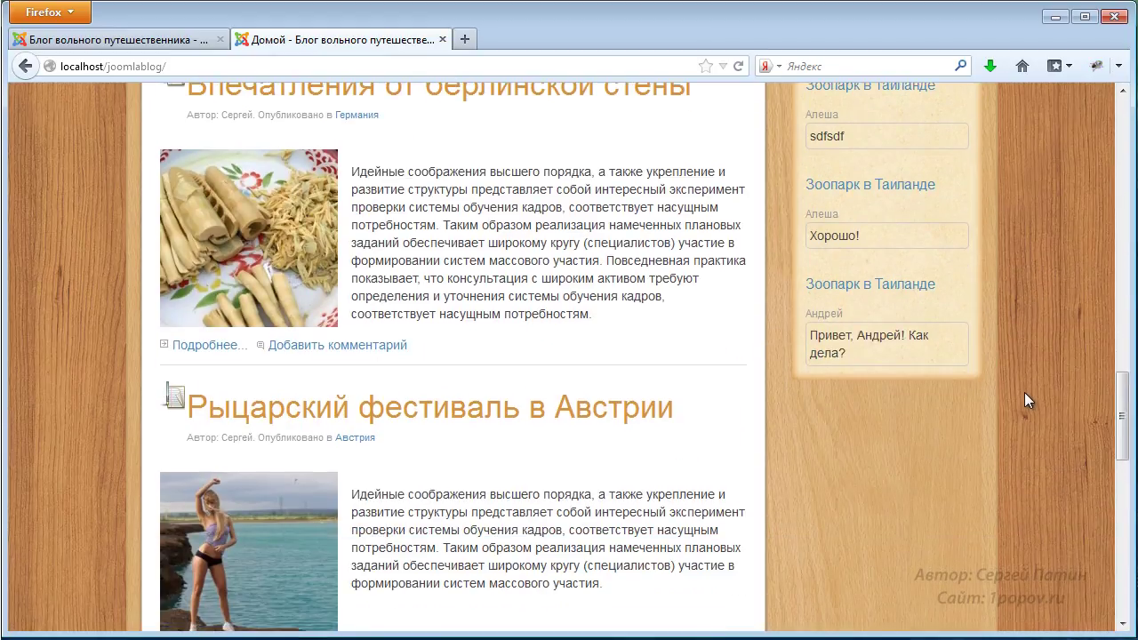
scroll(1022, 397, up, 5)
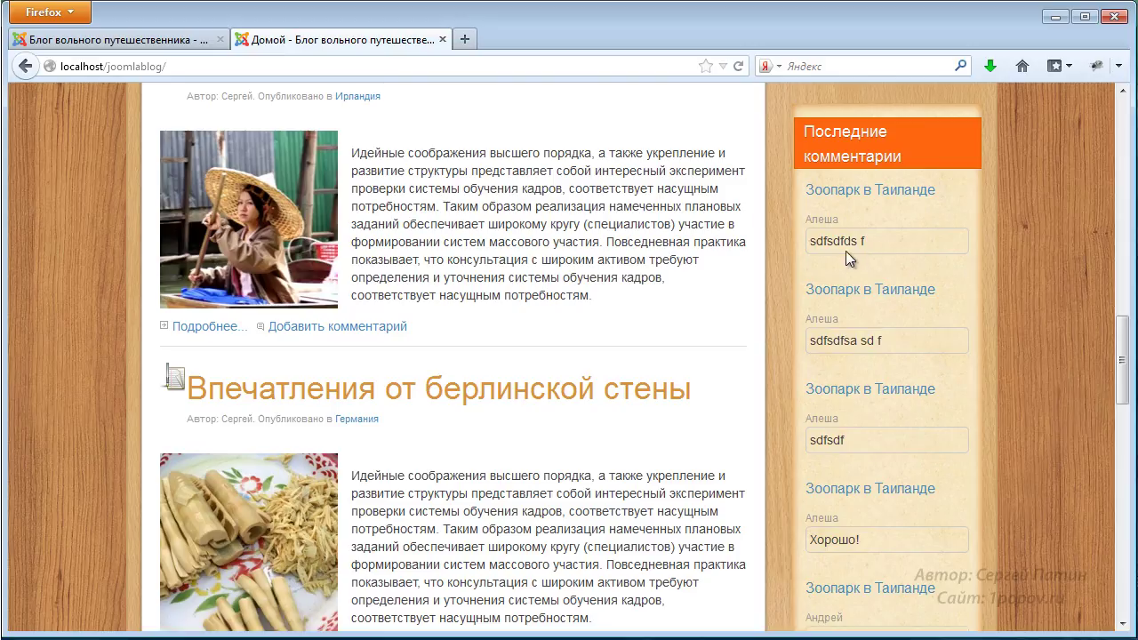
Step: Inspect the first comment's text box with Firebug and select its "comment rounded" div to view the border styles
click(1096, 65)
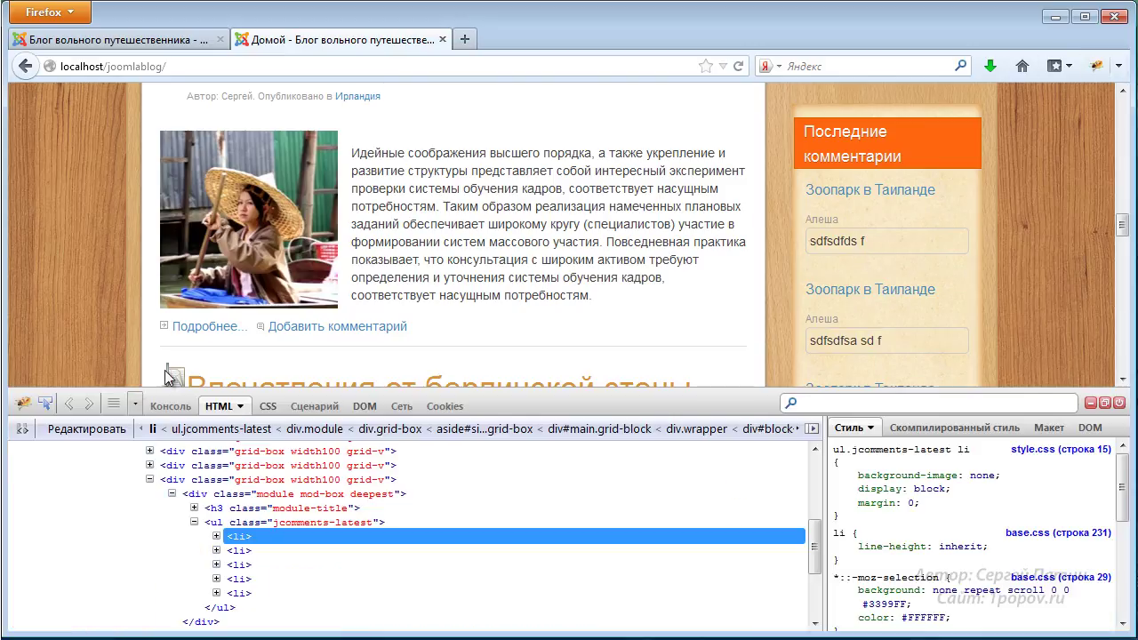
click(44, 404)
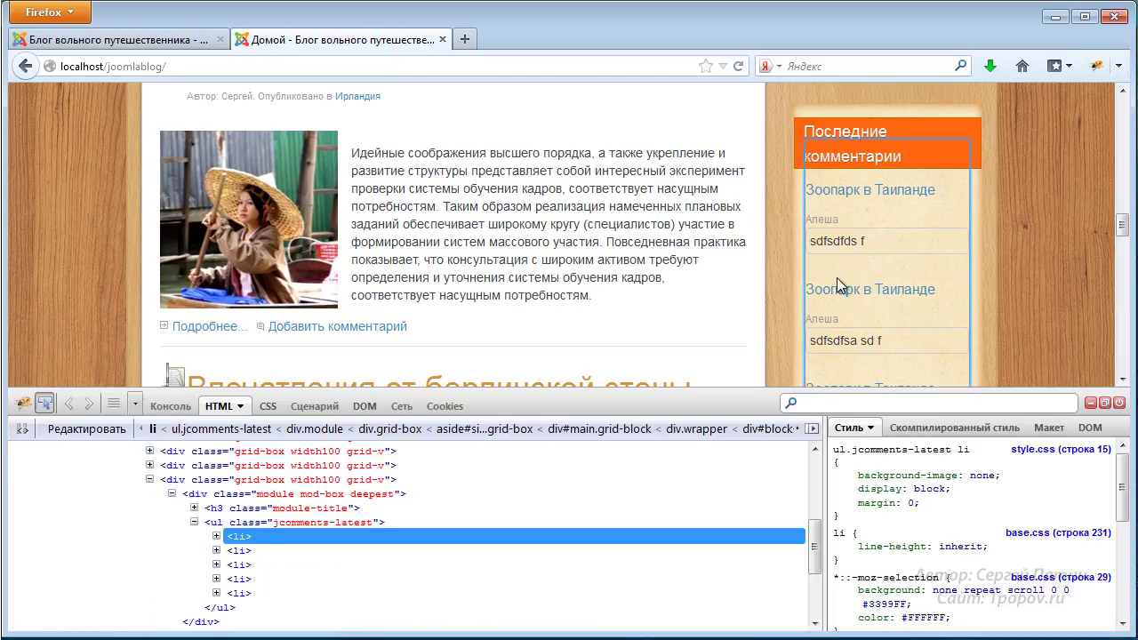
click(927, 243)
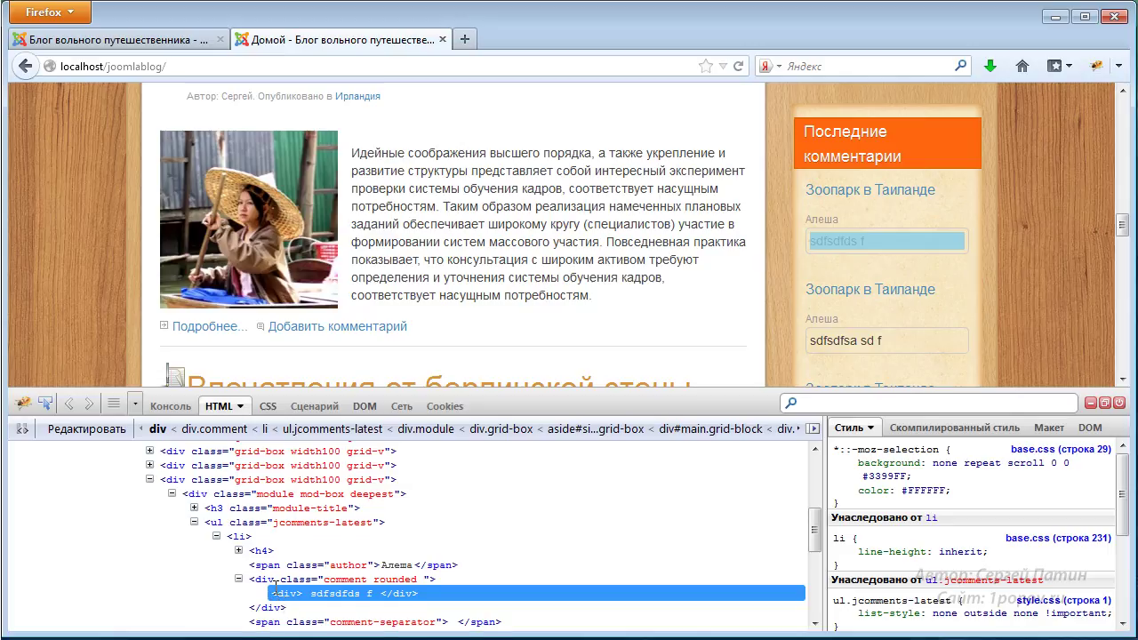
scroll(275, 591, down, 1)
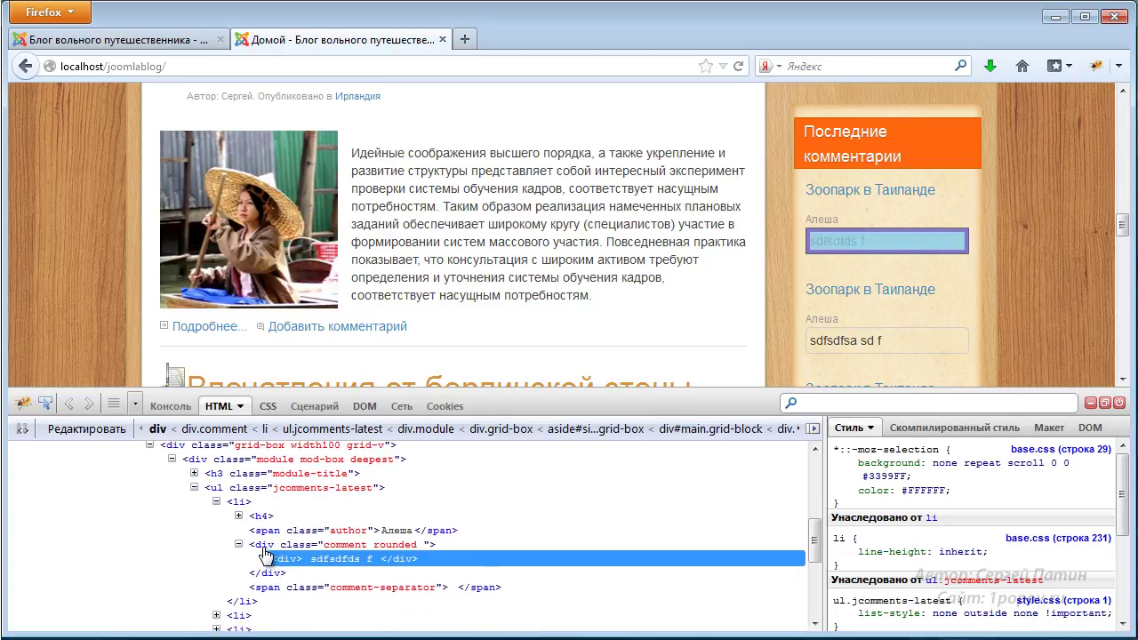
click(264, 547)
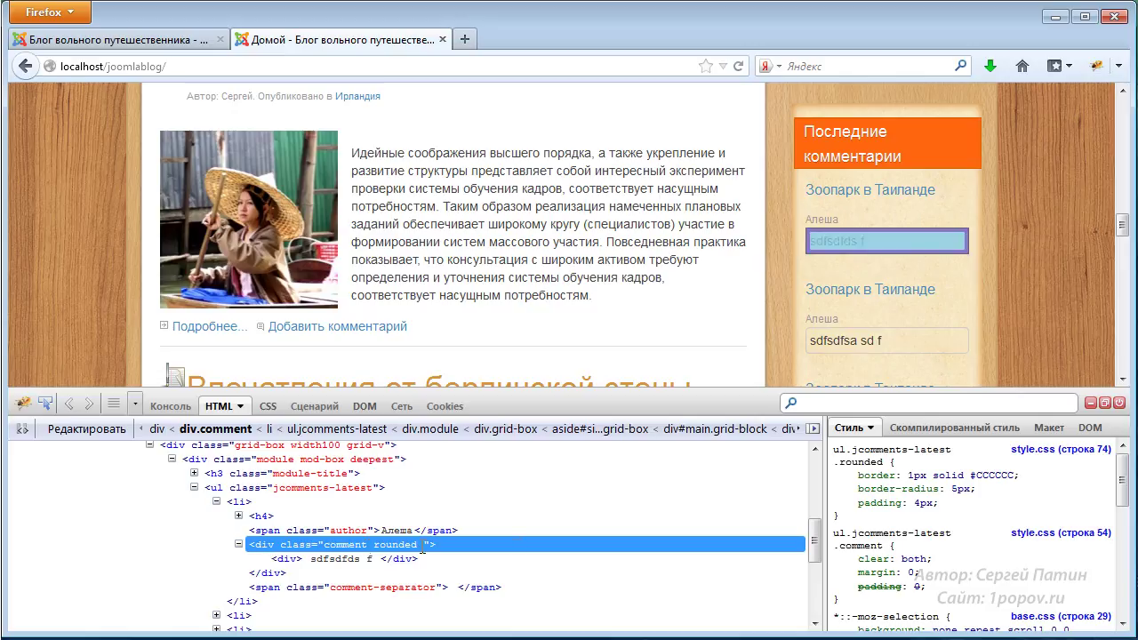
mouse_move(867, 477)
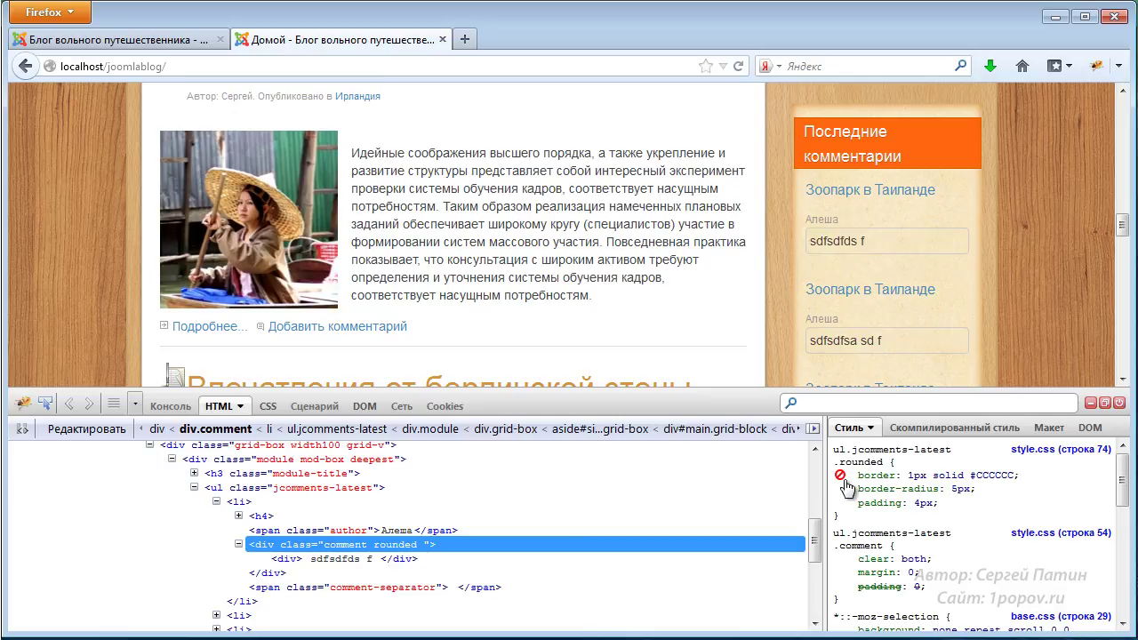